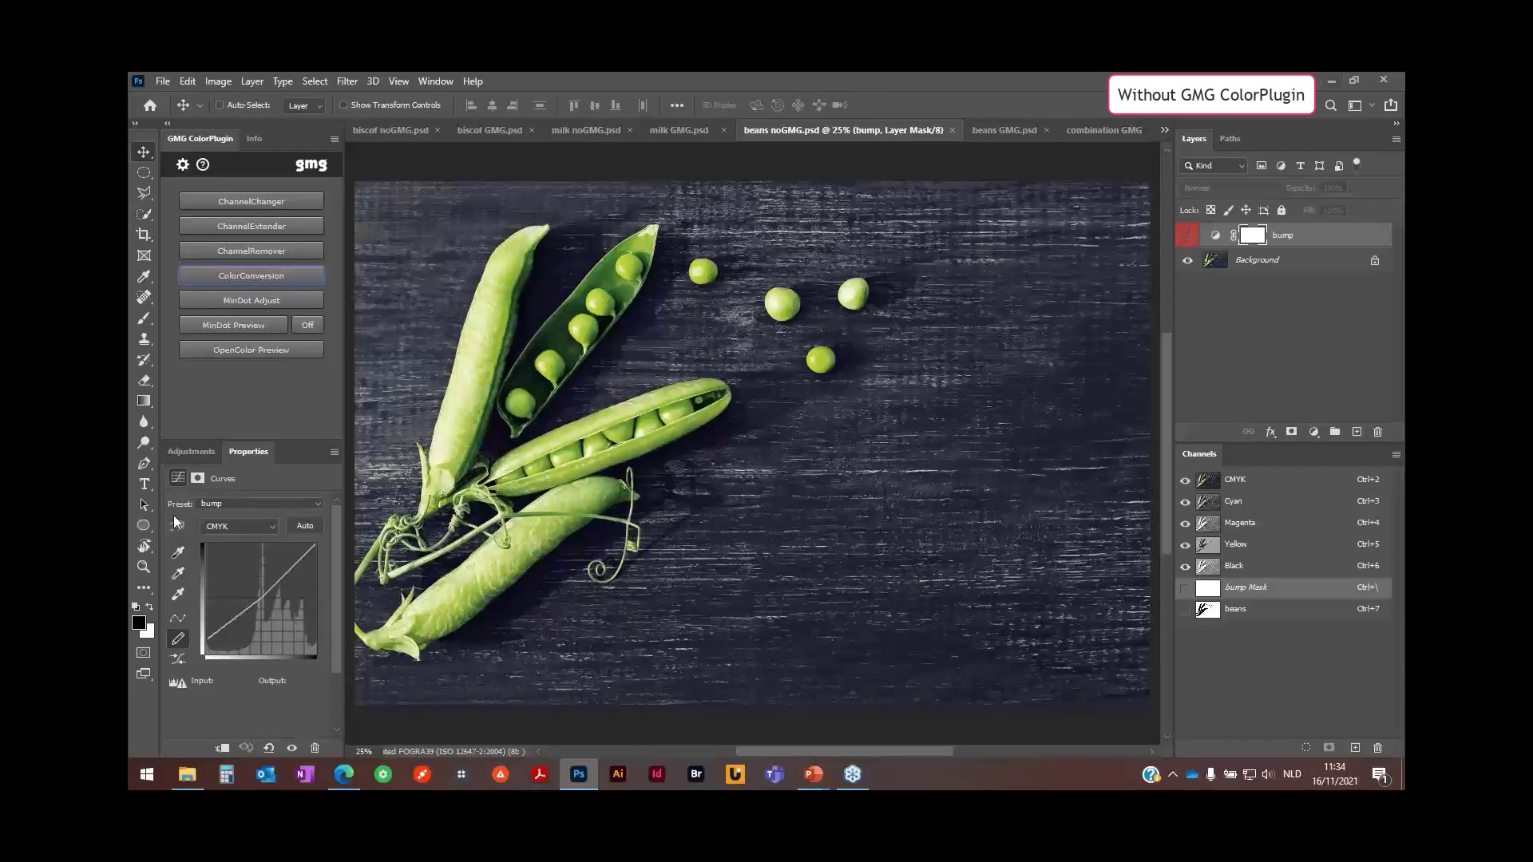
pyautogui.press('i')
pyautogui.click(139, 624)
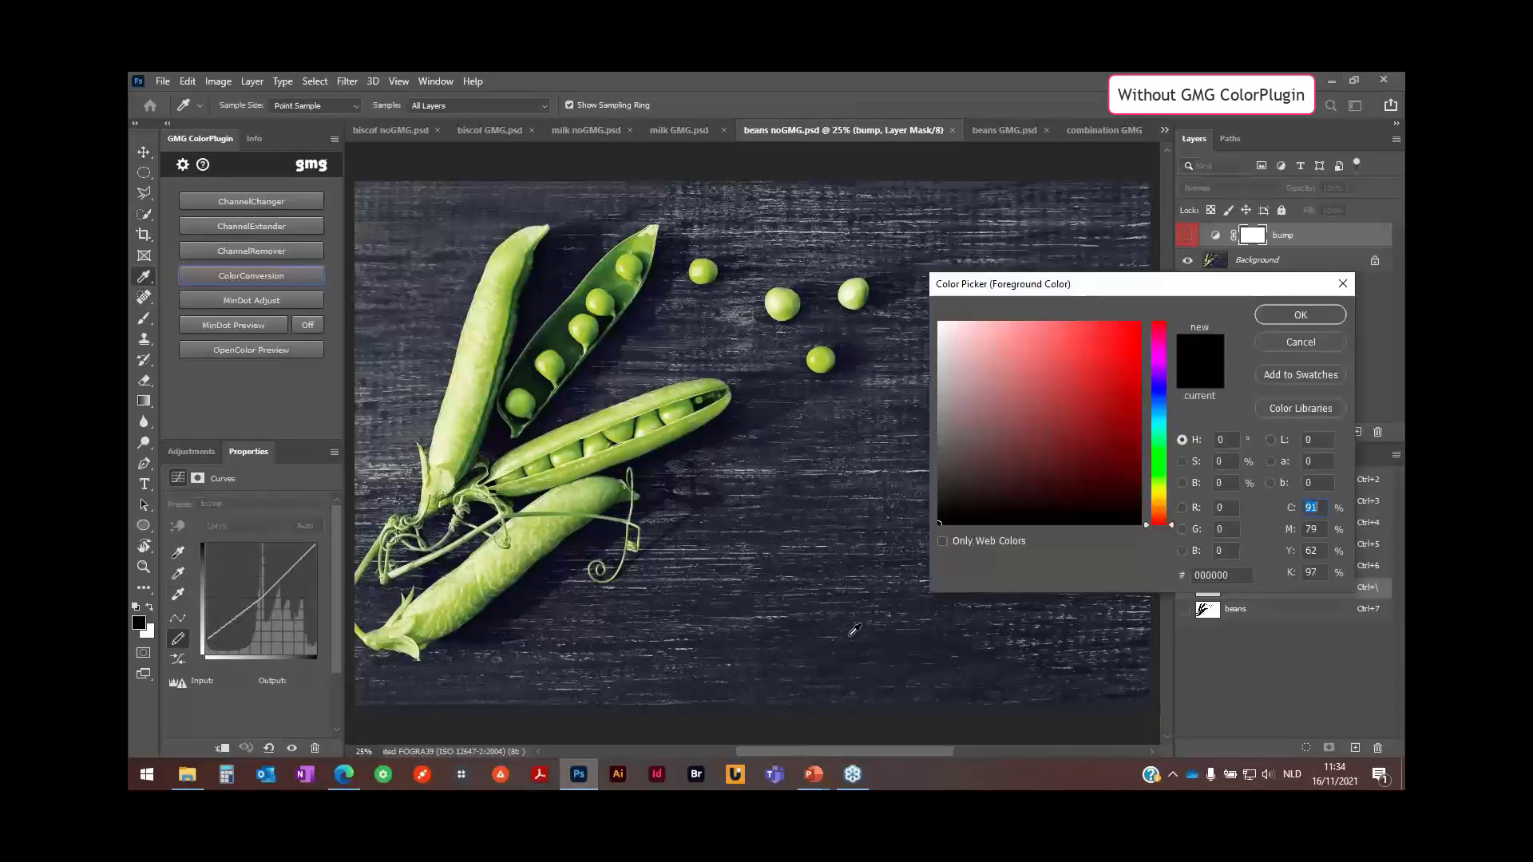
pyautogui.click(1310, 405)
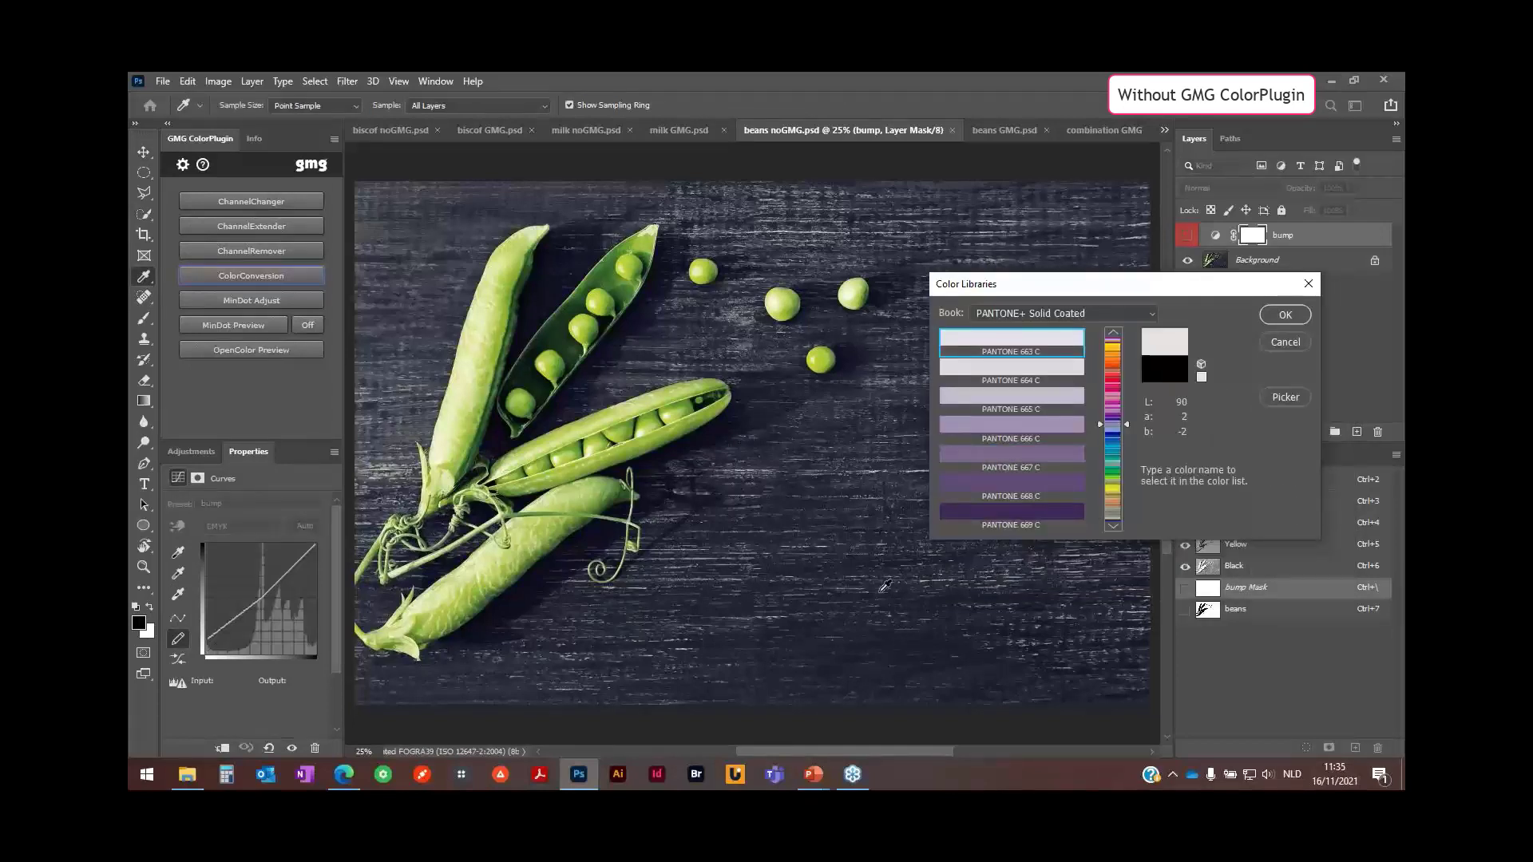
pyautogui.click(1285, 342)
pyautogui.press('v')
# With the Background layer active, compare colours sampled from the dark wood with the PANTONE+ Solid Coated library, leaving without applying one.
pyautogui.click(1278, 262)
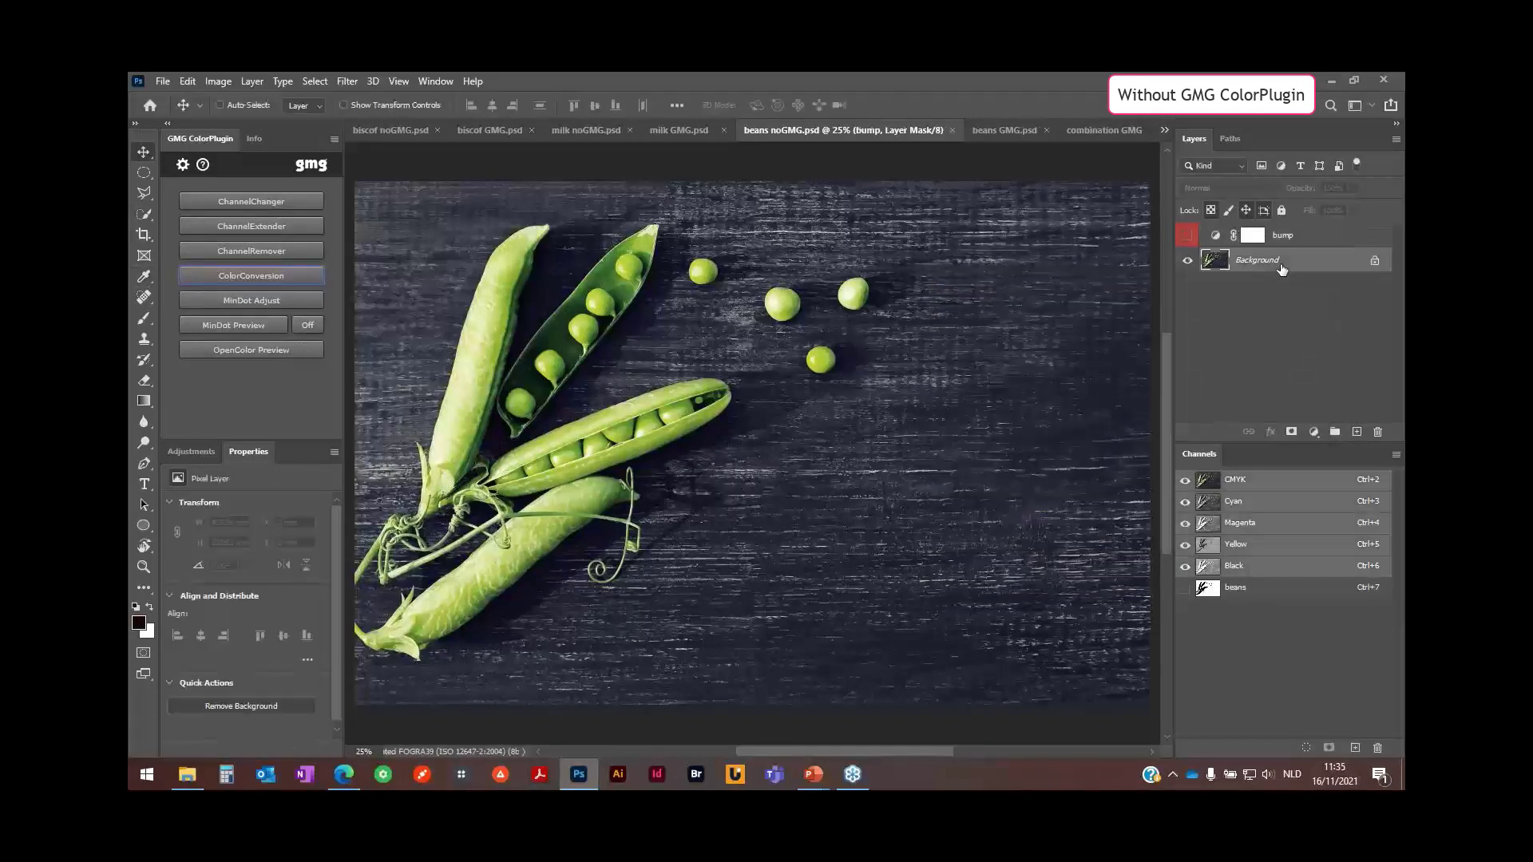
pyautogui.click(142, 622)
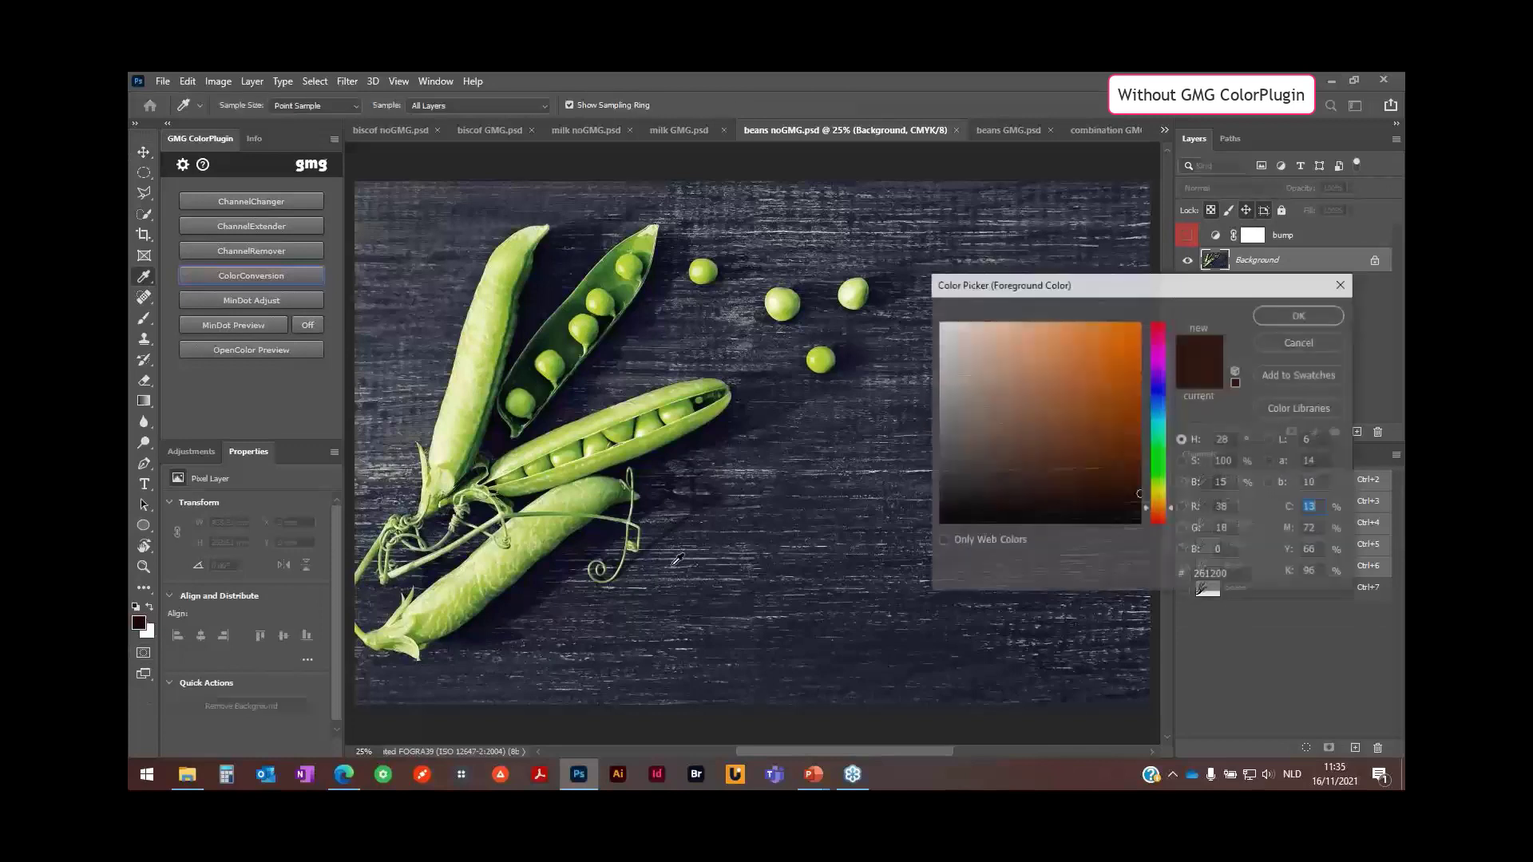
pyautogui.click(1286, 410)
pyautogui.click(935, 641)
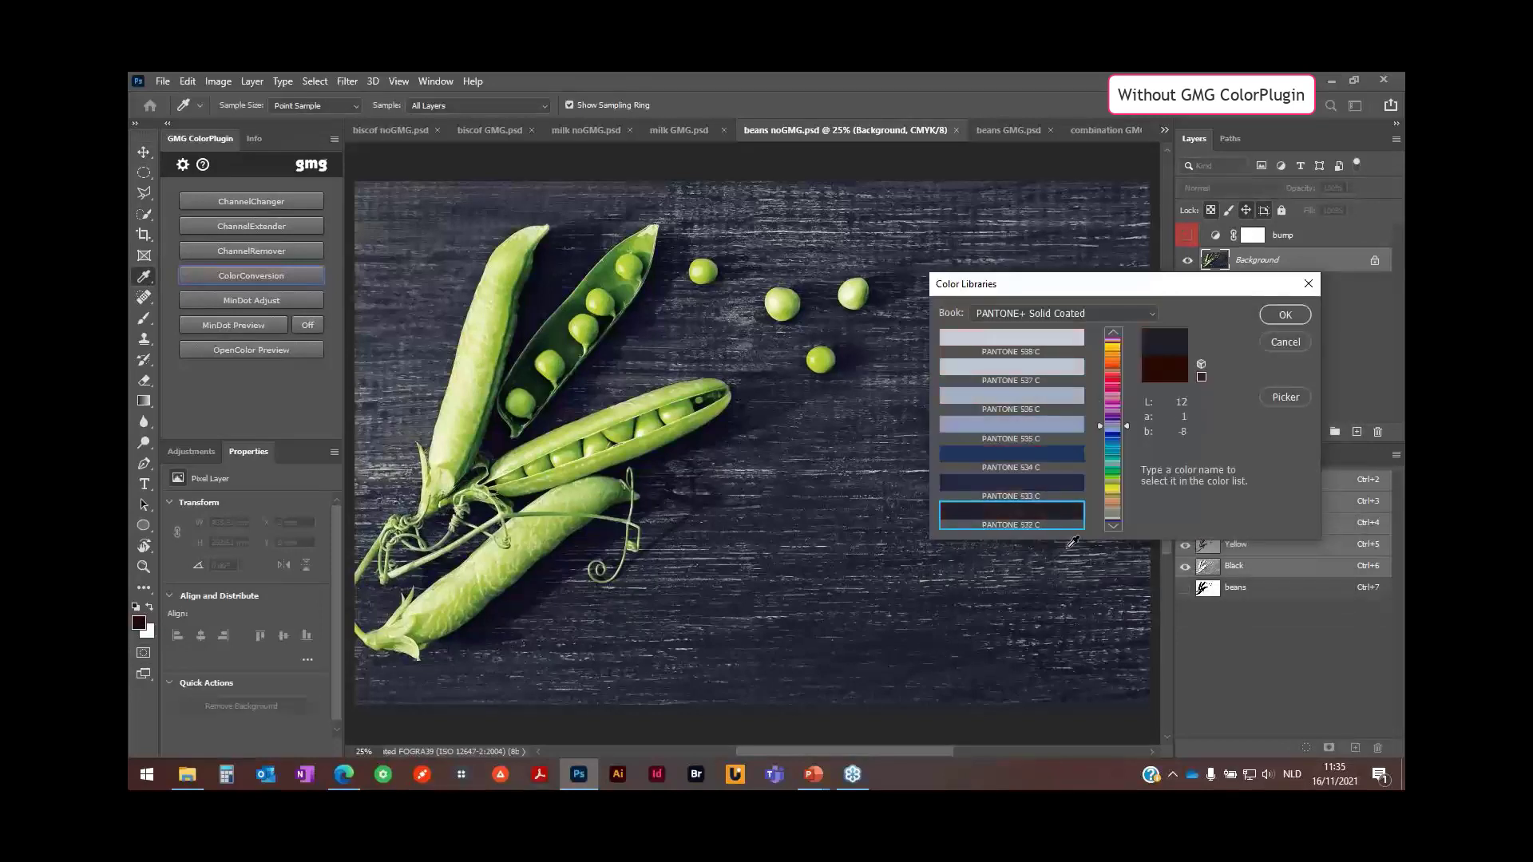
pyautogui.click(1046, 489)
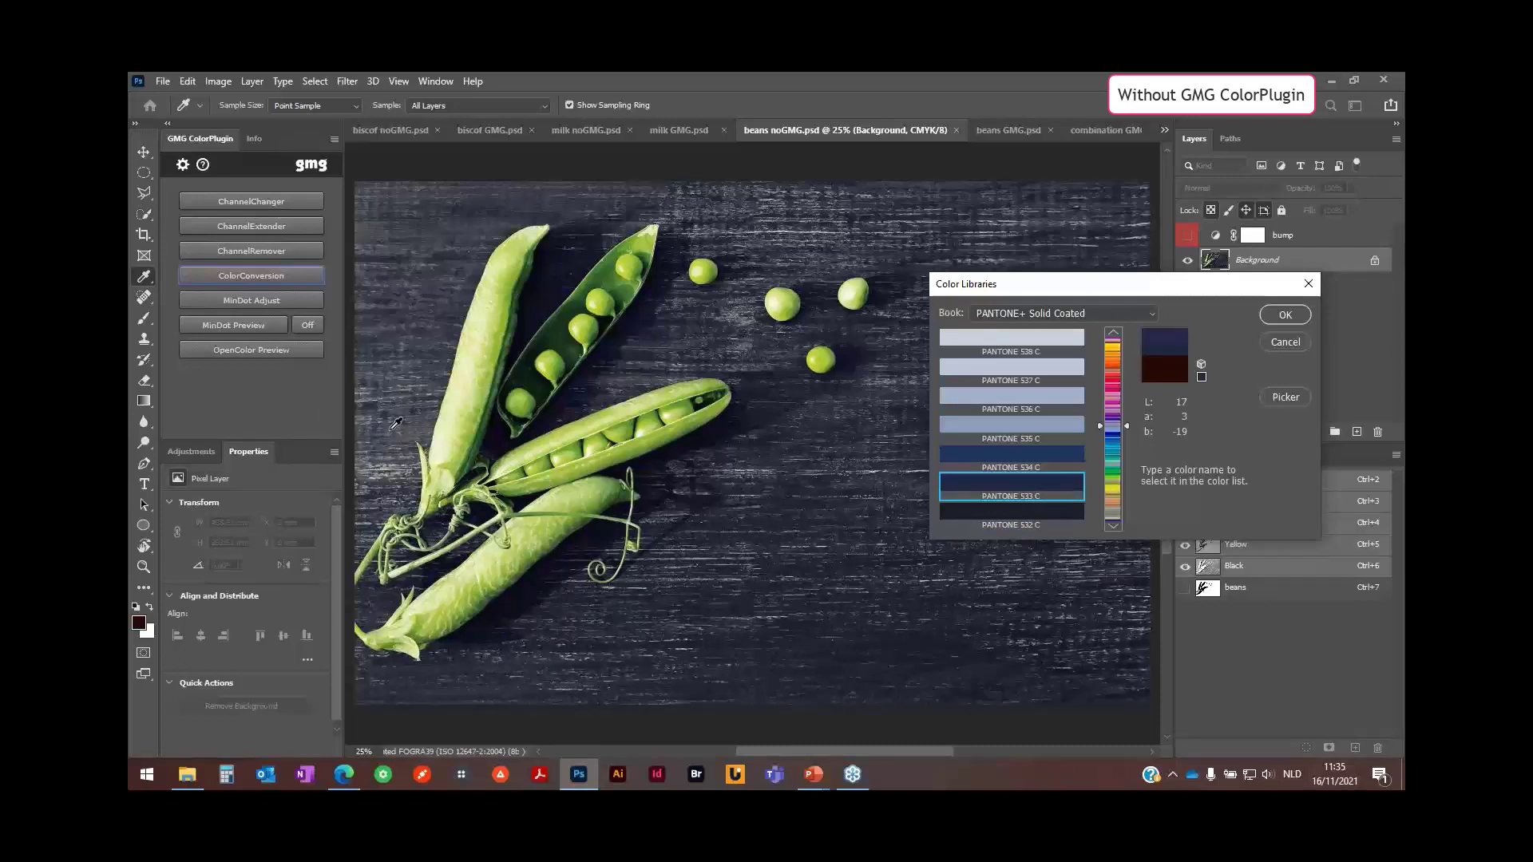
pyautogui.click(395, 423)
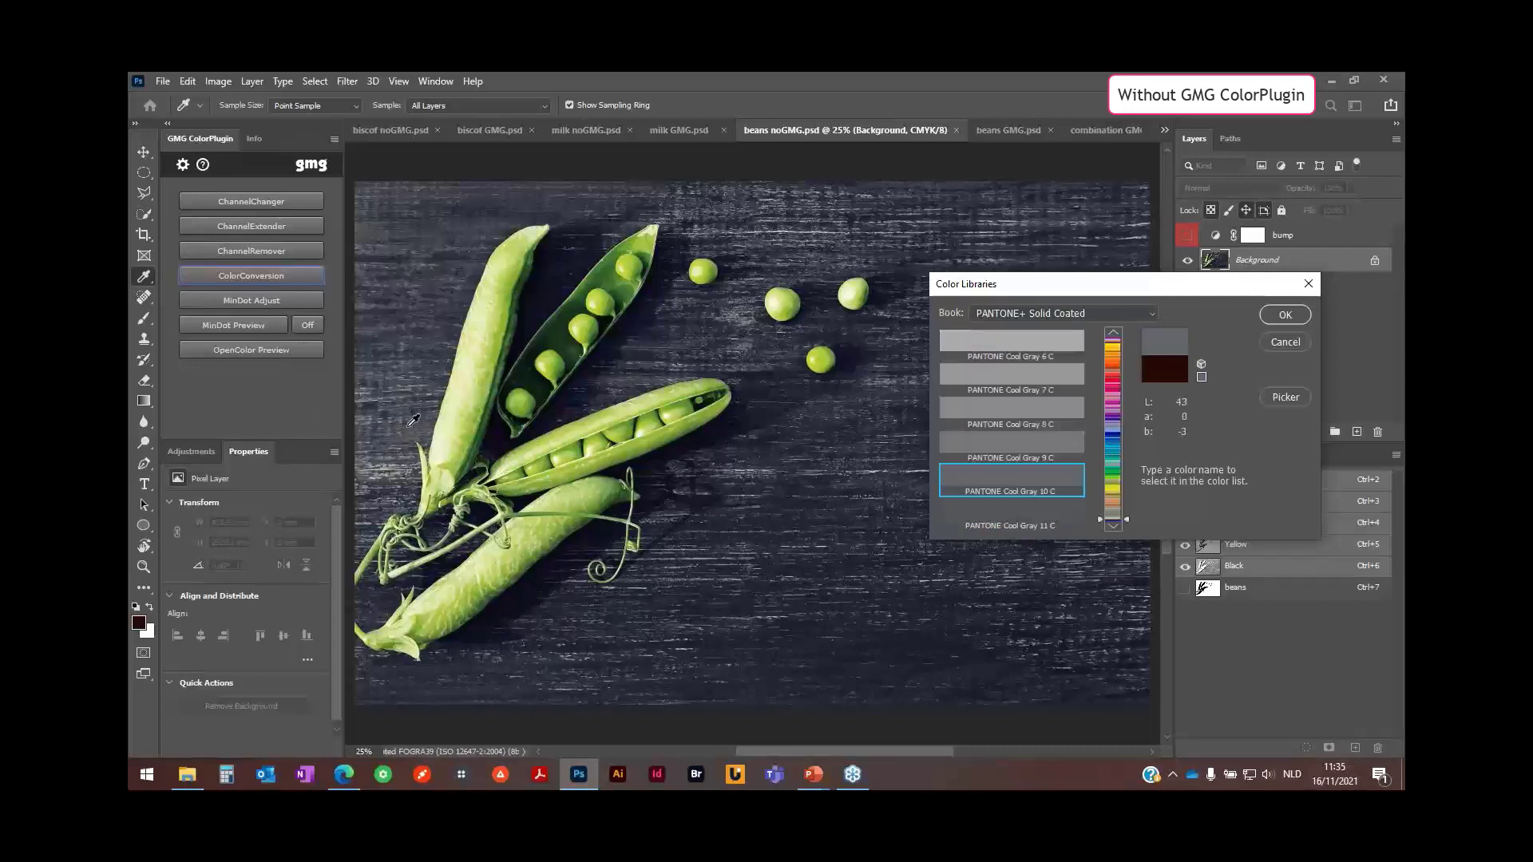
pyautogui.click(391, 375)
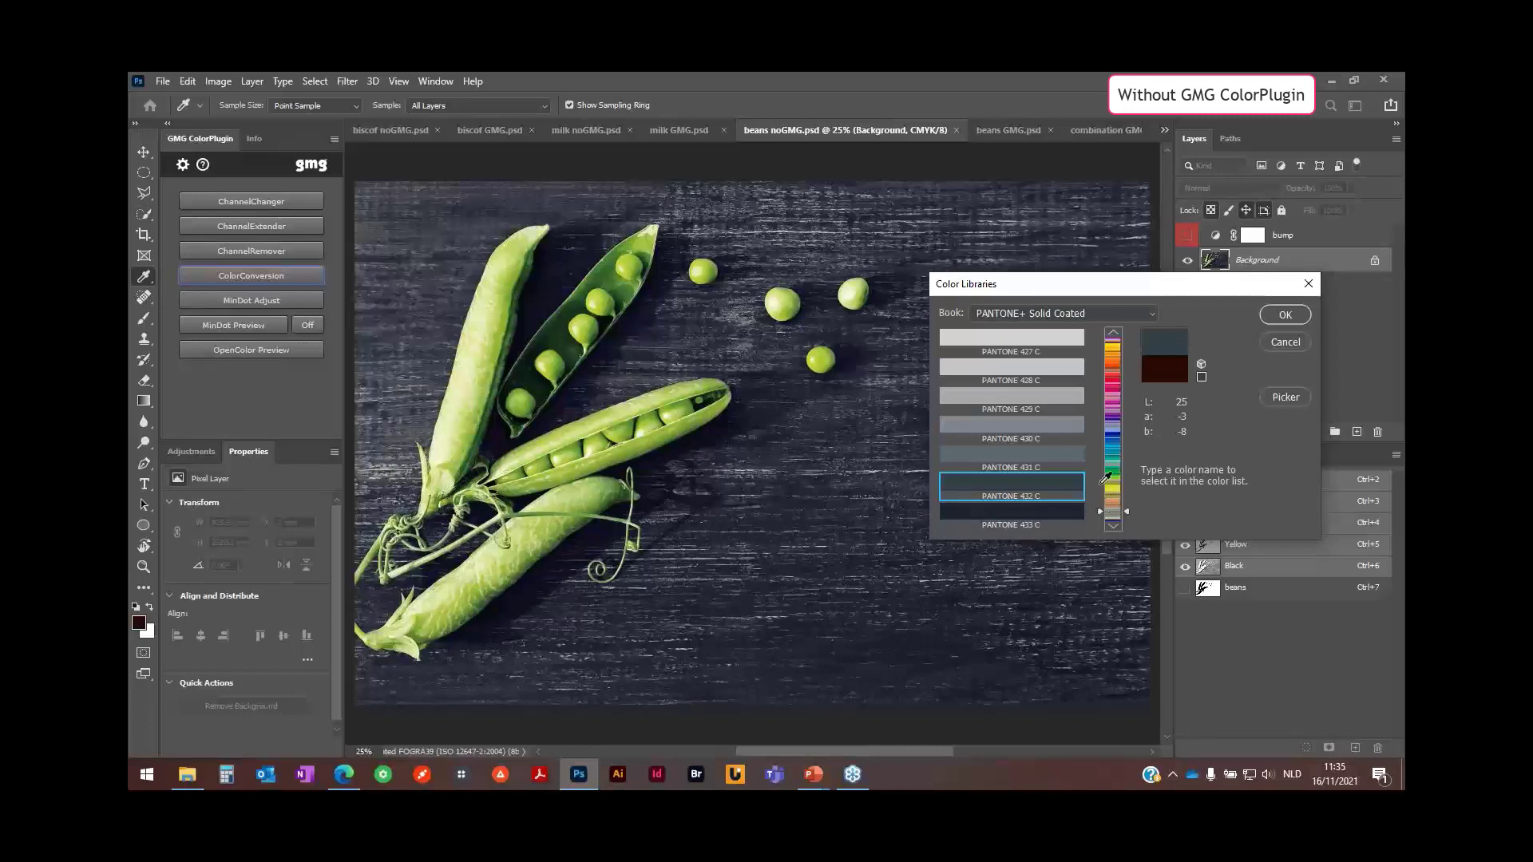
pyautogui.click(1286, 342)
pyautogui.press('v')
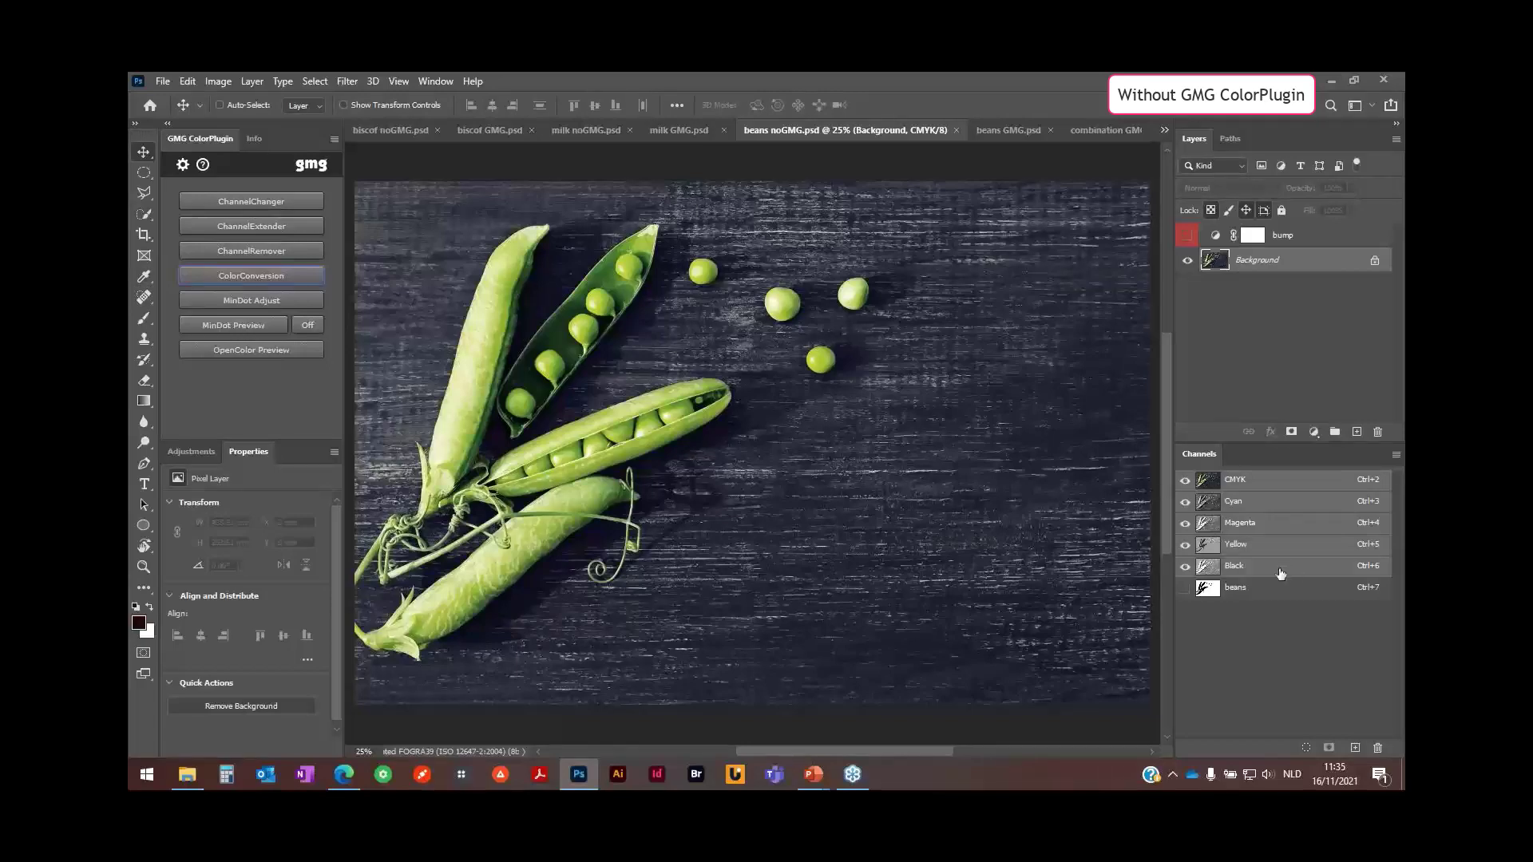
# Duplicate the Cyan channel and turn the copy into a spot colour channel using PANTONE 533 C with 0% solidity.
pyautogui.click(1272, 503)
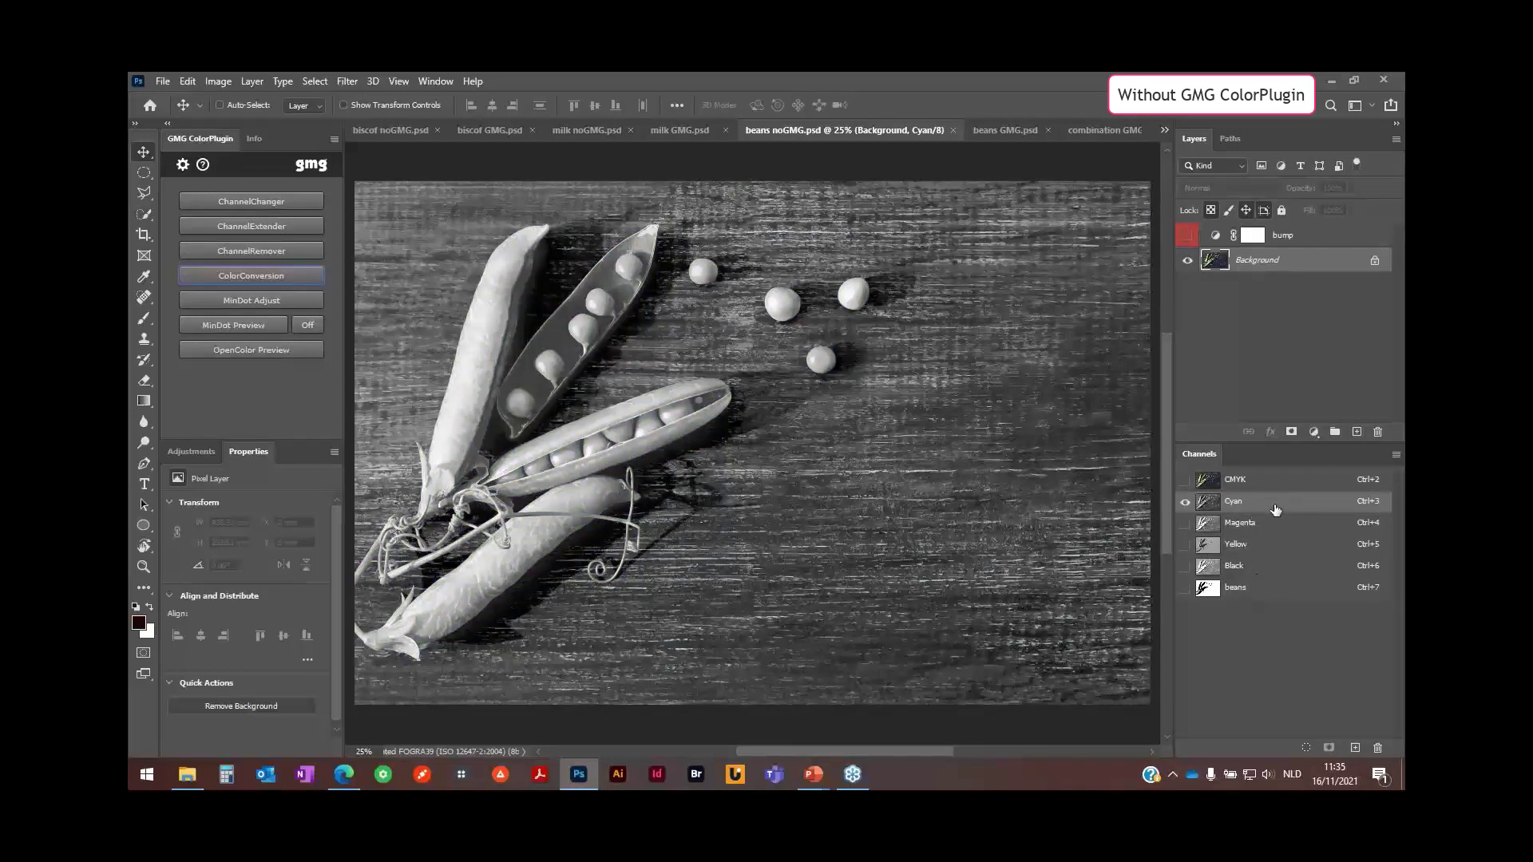
pyautogui.moveTo(1278, 503); pyautogui.dragTo(1355, 747)
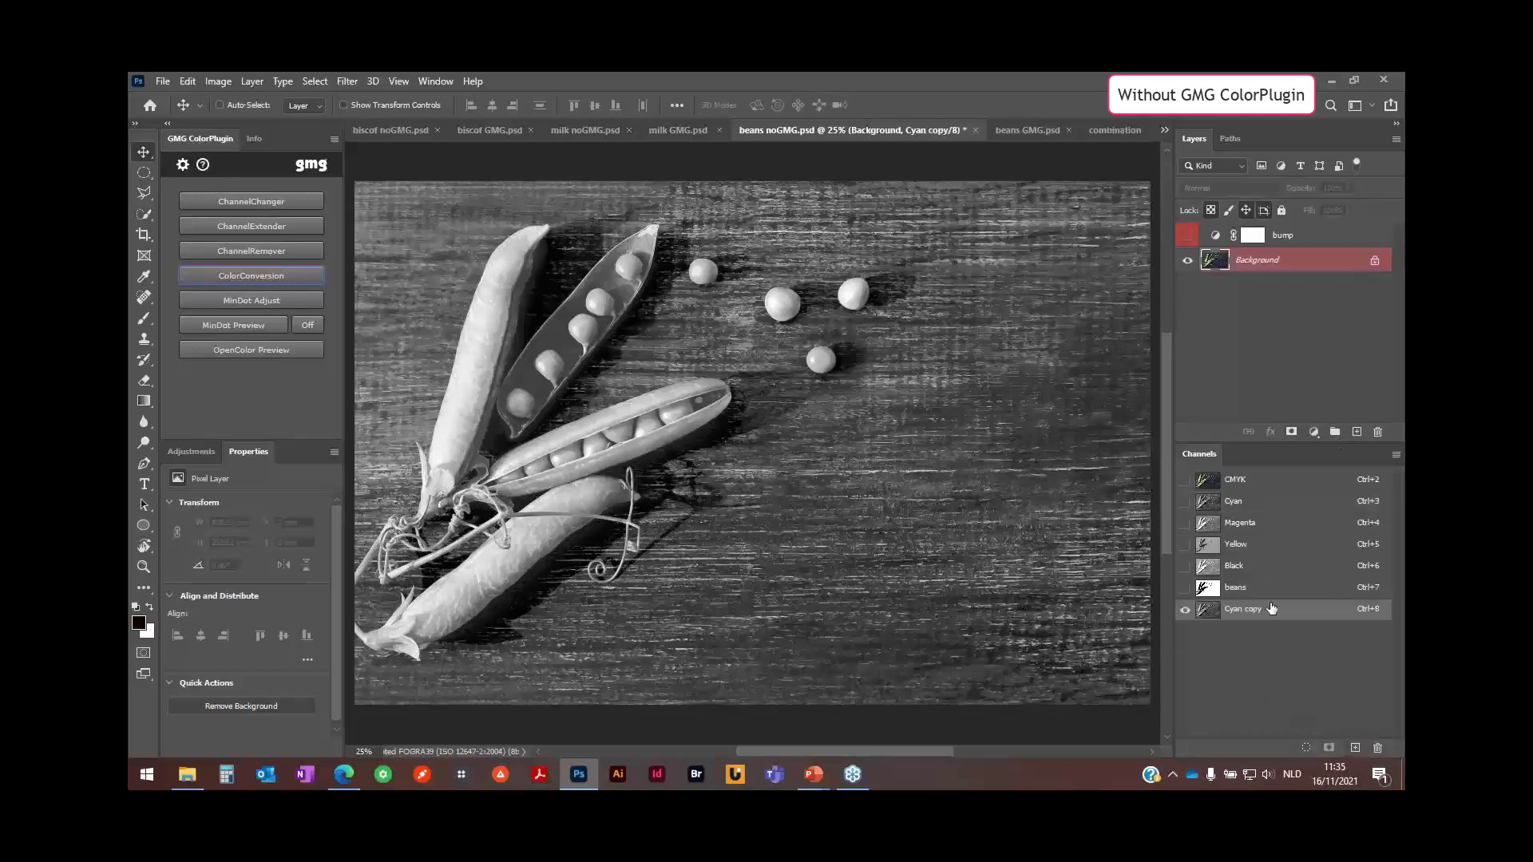
pyautogui.doubleClick(1296, 615)
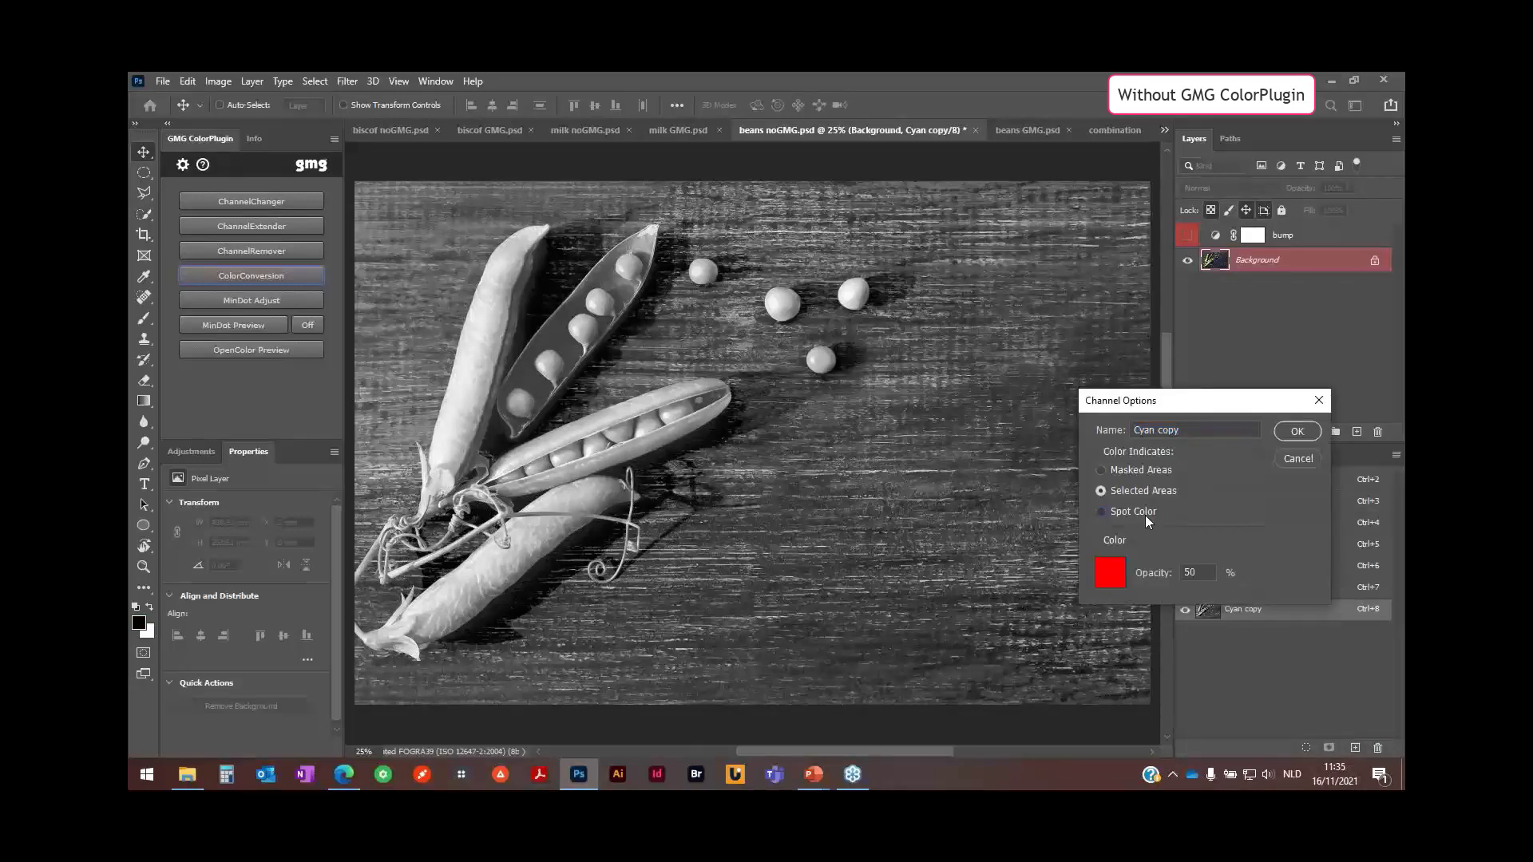
pyautogui.click(1102, 511)
pyautogui.click(1198, 573)
pyautogui.click(1103, 576)
pyautogui.click(1296, 406)
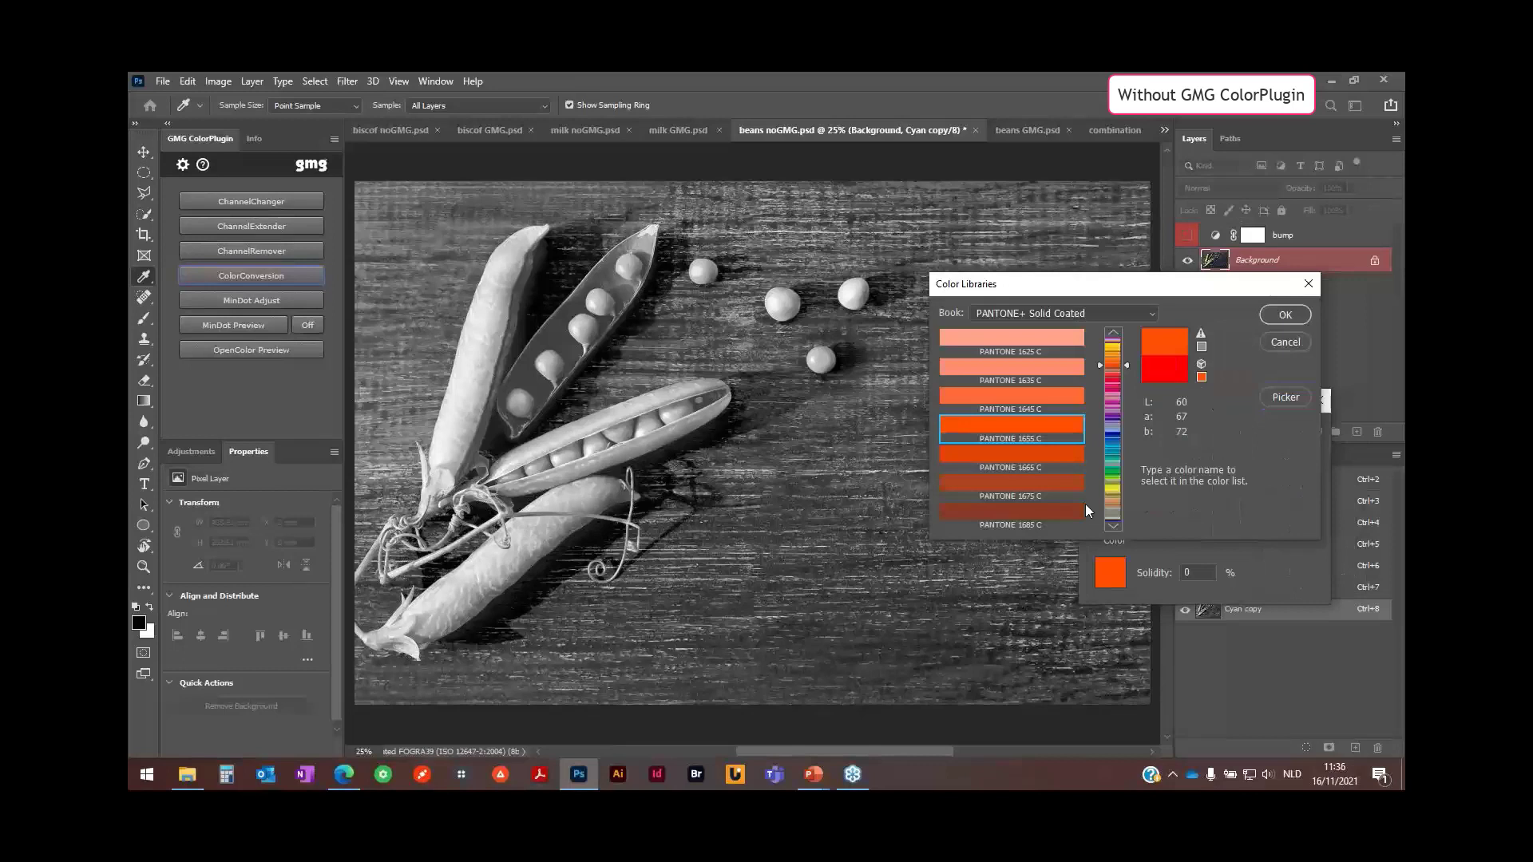
pyautogui.write('533')
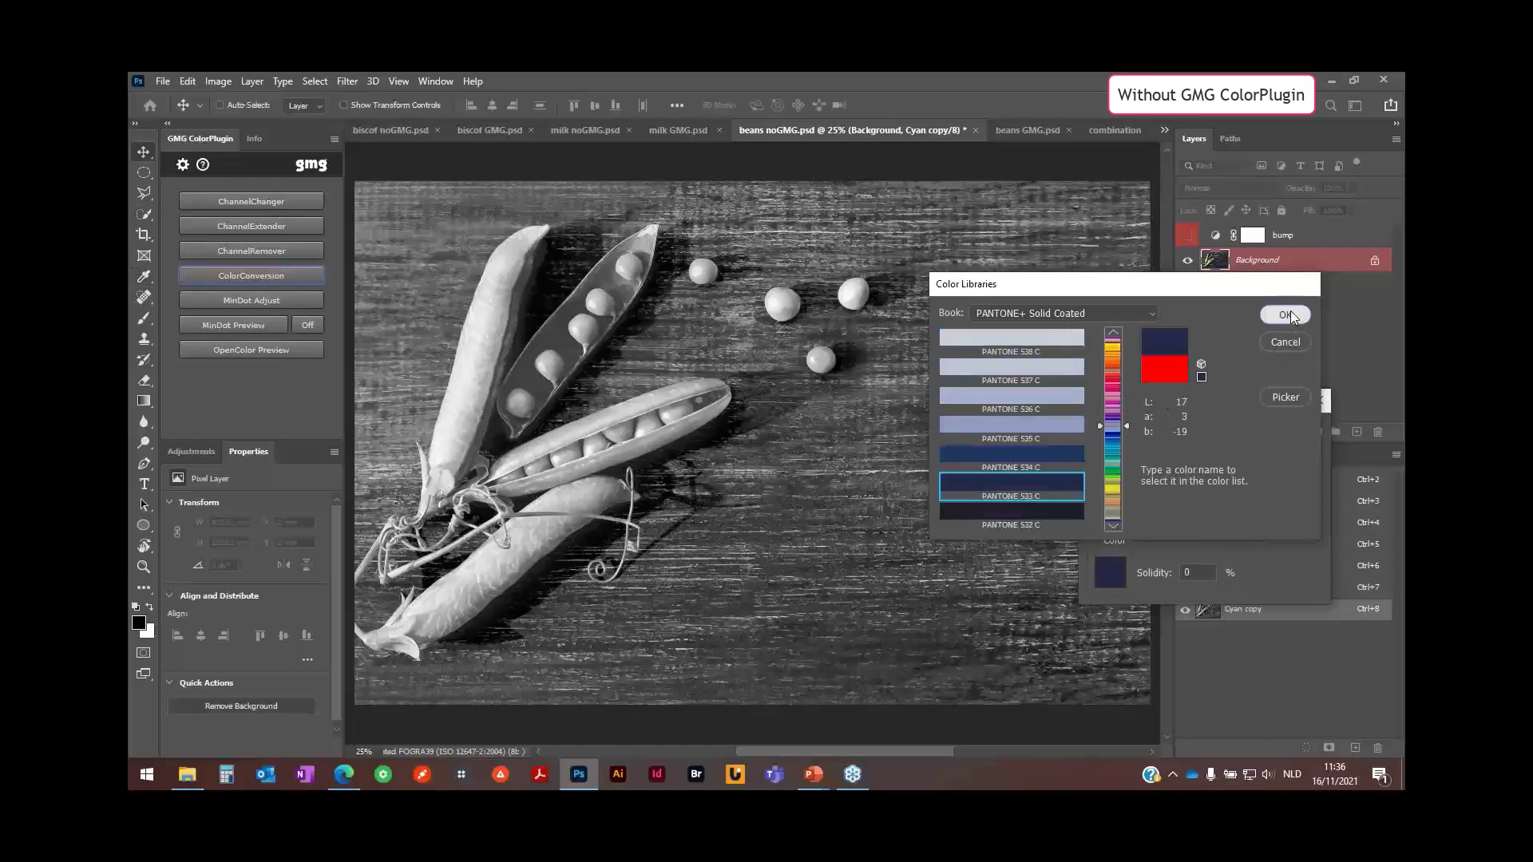
pyautogui.click(1288, 315)
# Duplicate the Black channel and turn the copy into a spot colour channel using PANTONE 430 C with 0% solidity.
pyautogui.click(1256, 568)
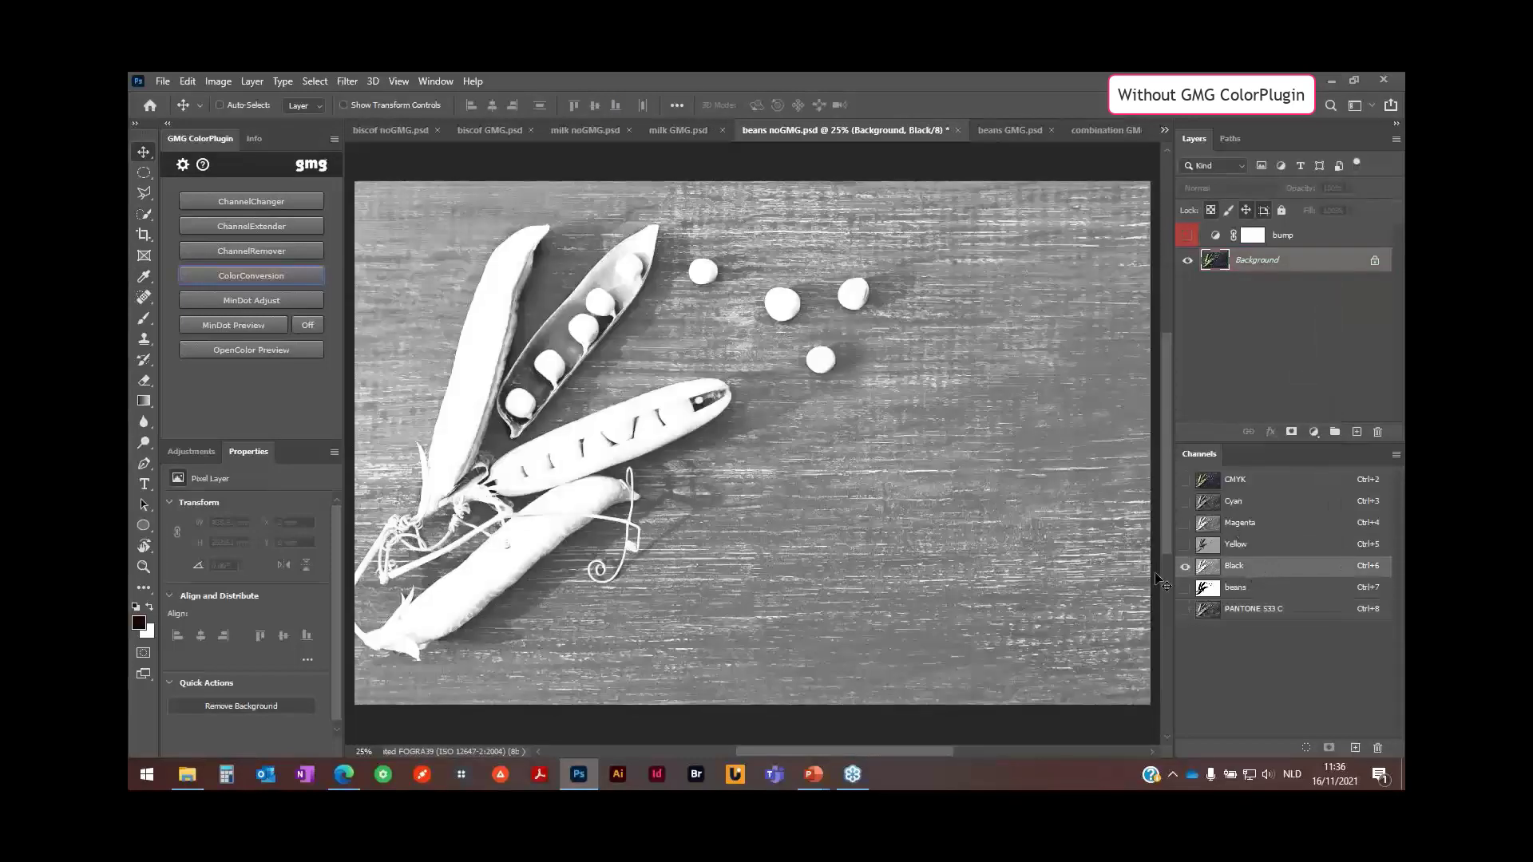
pyautogui.moveTo(1360, 757); pyautogui.dragTo(1355, 748)
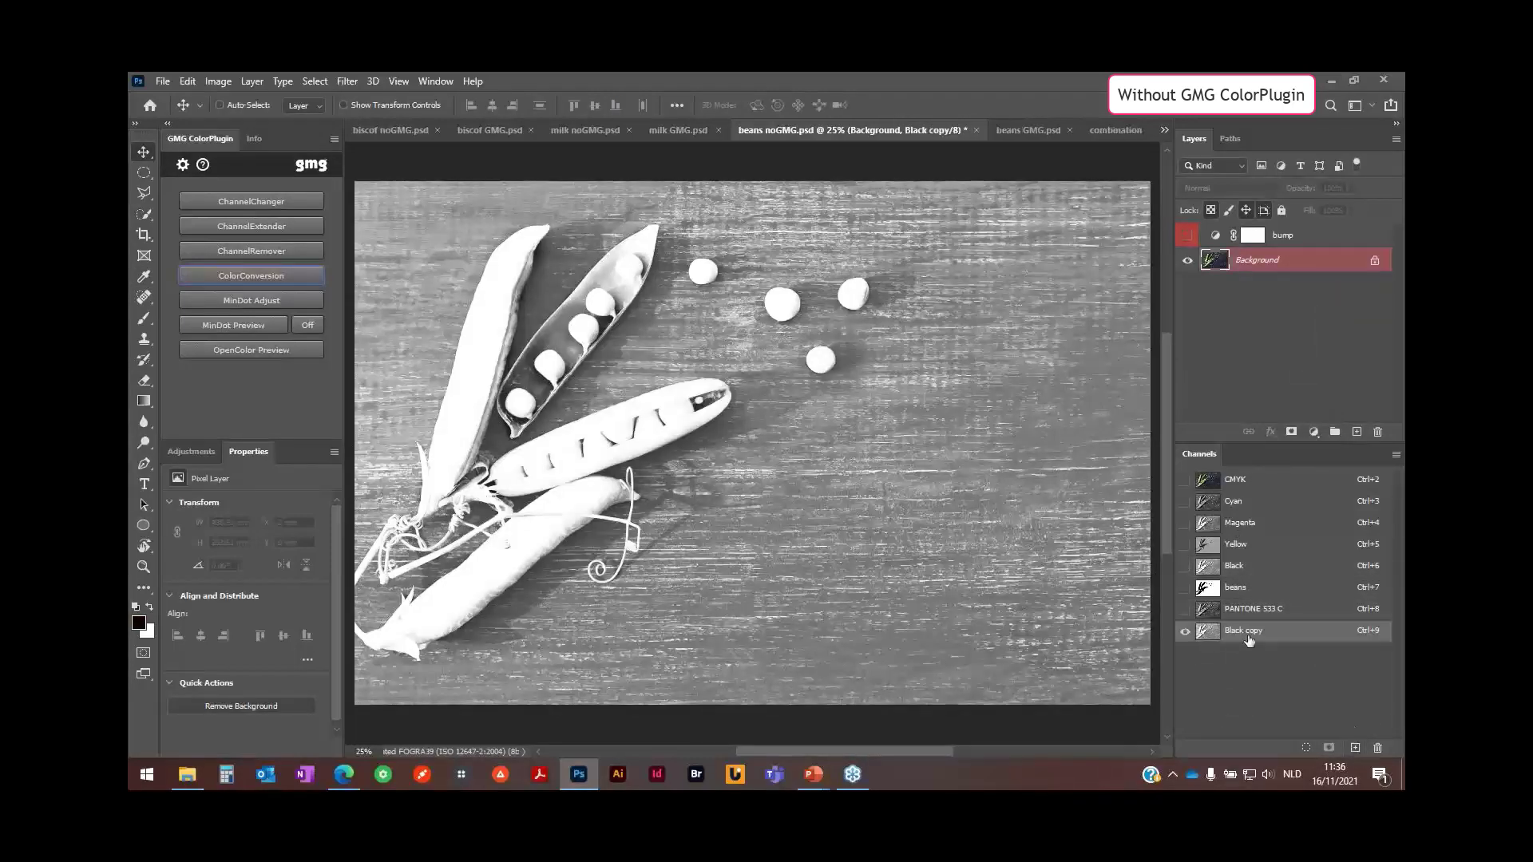
pyautogui.doubleClick(1249, 635)
pyautogui.click(1134, 515)
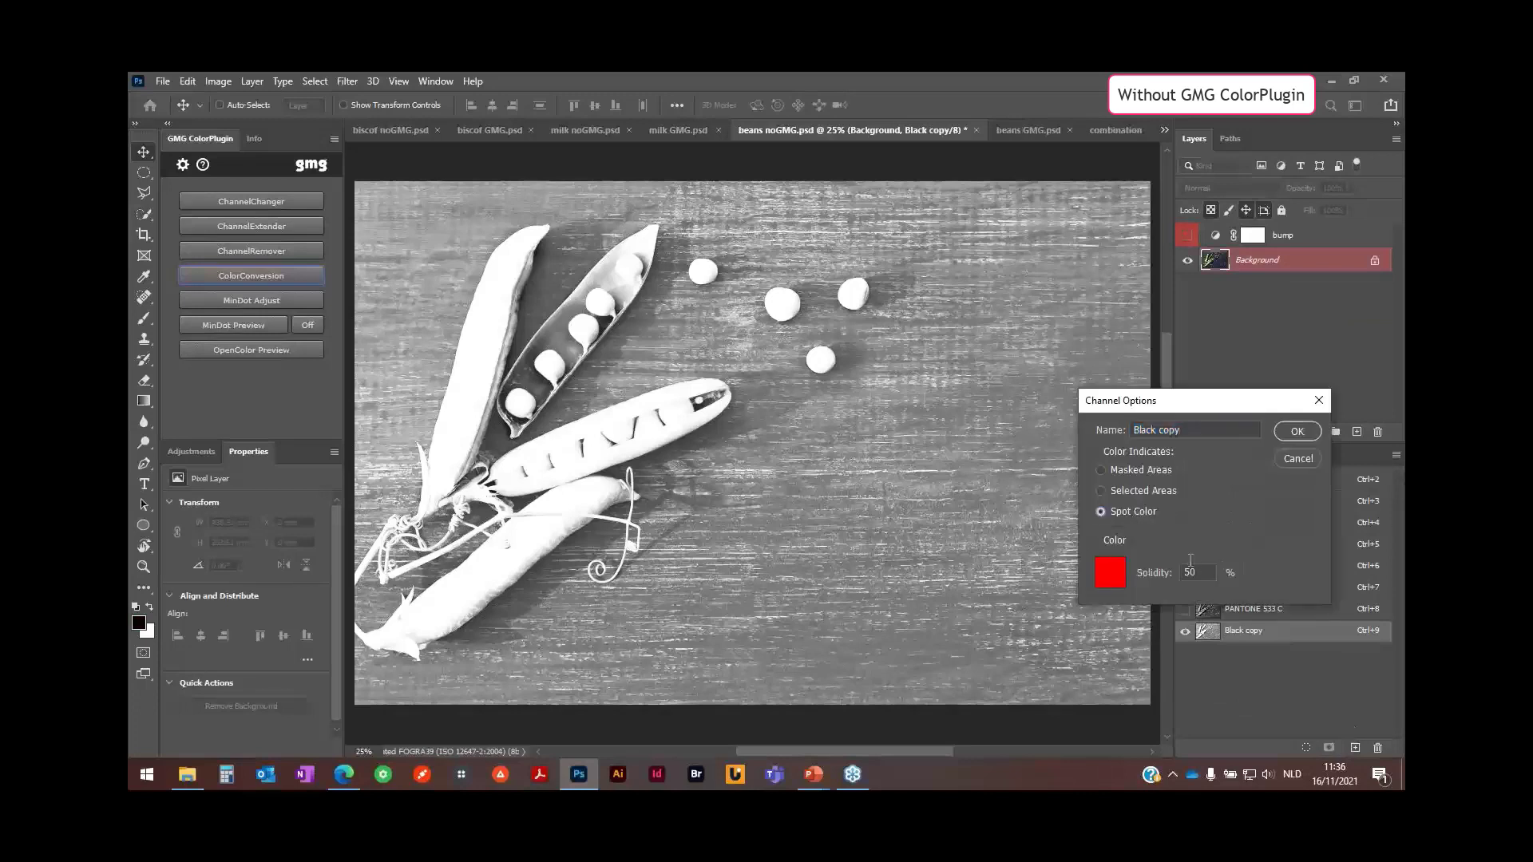
pyautogui.write('0')
pyautogui.click(1111, 574)
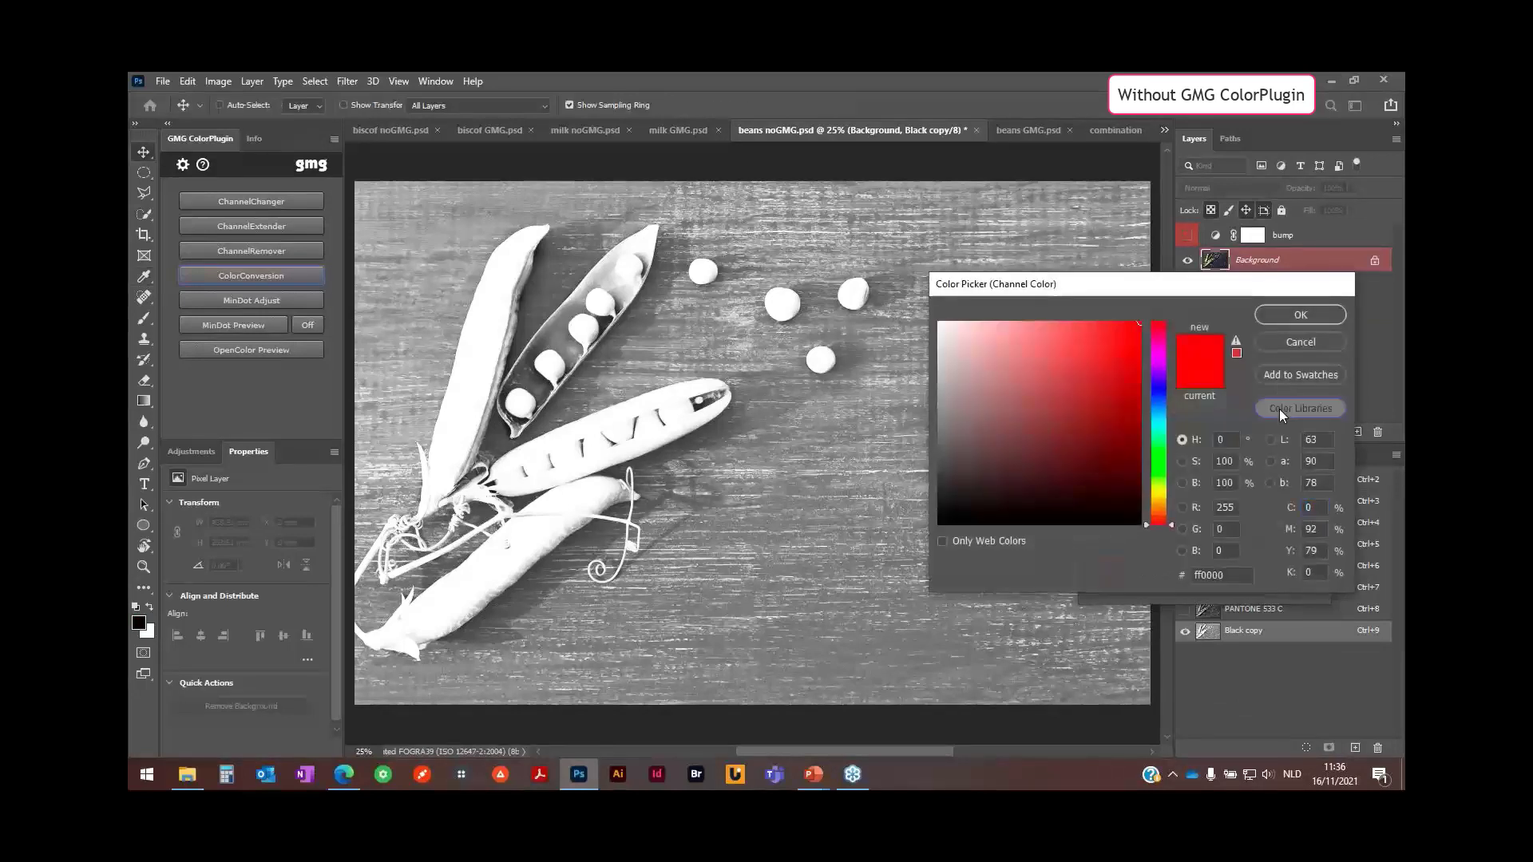
pyautogui.click(1279, 409)
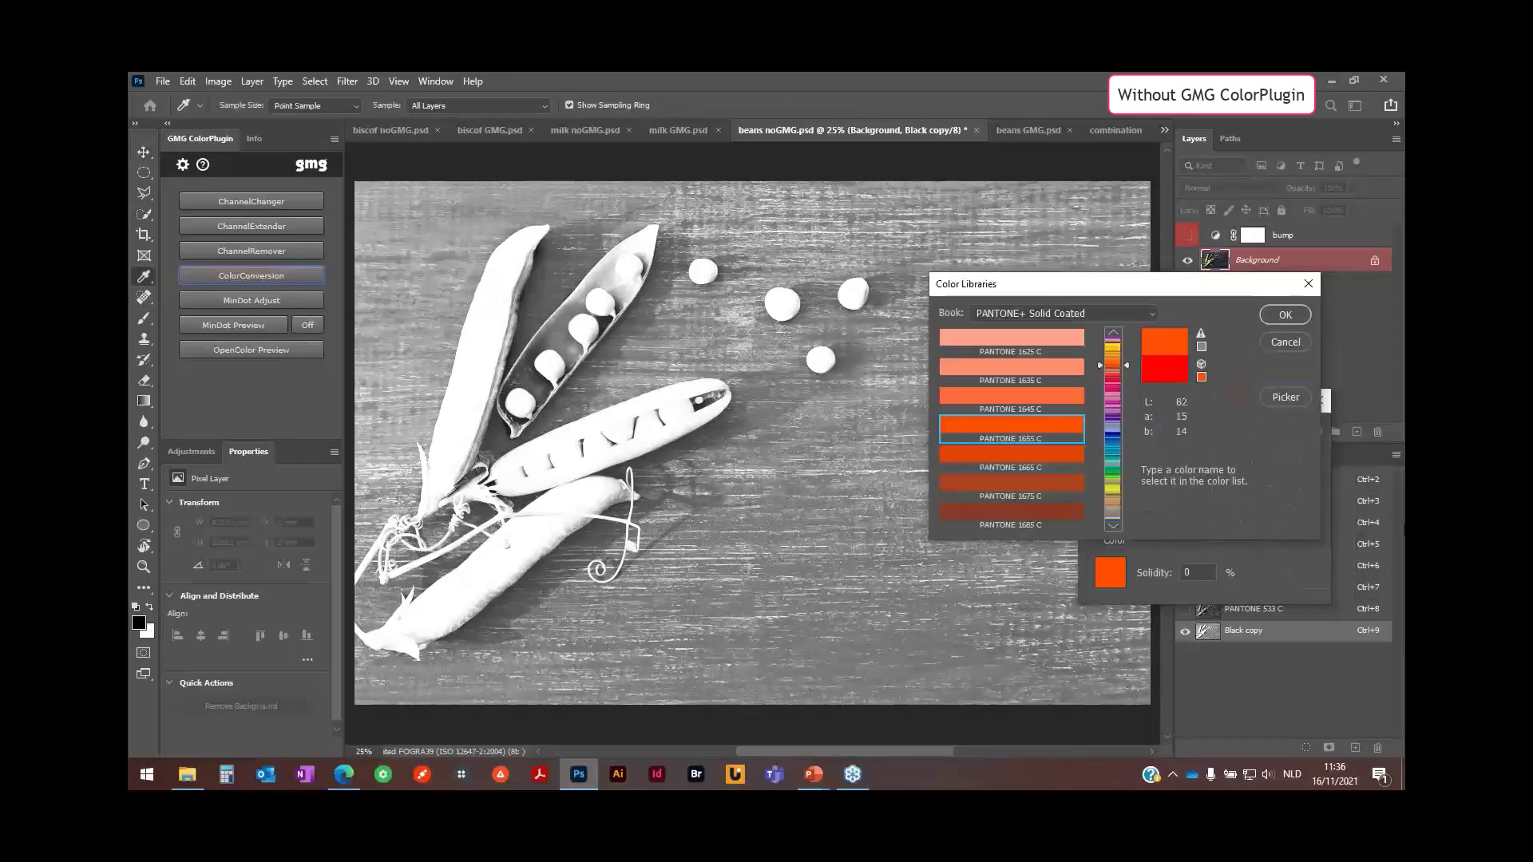
pyautogui.write('430')
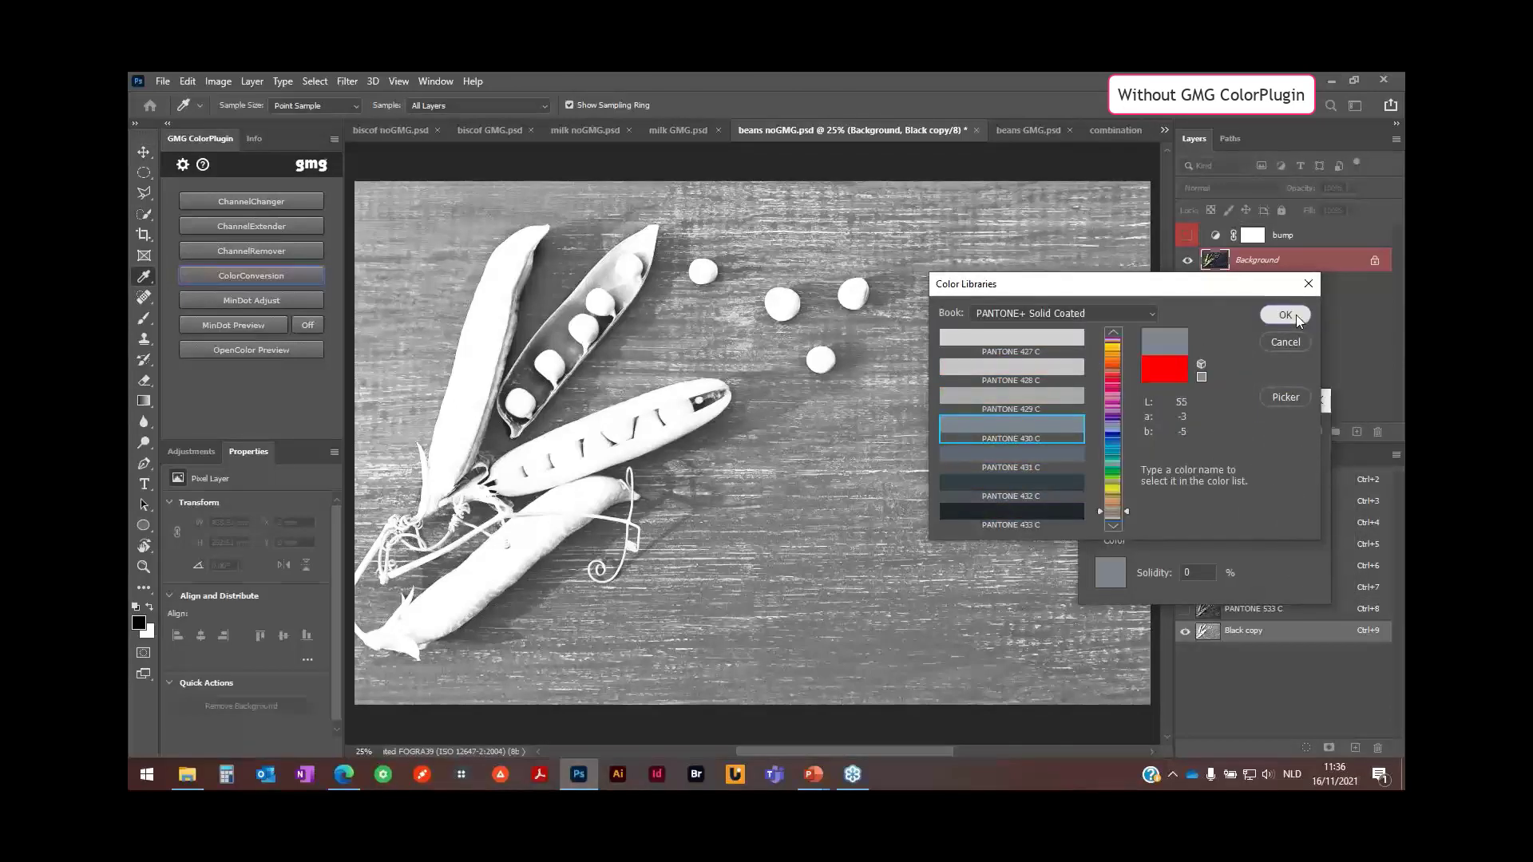
pyautogui.click(1285, 315)
pyautogui.click(1297, 428)
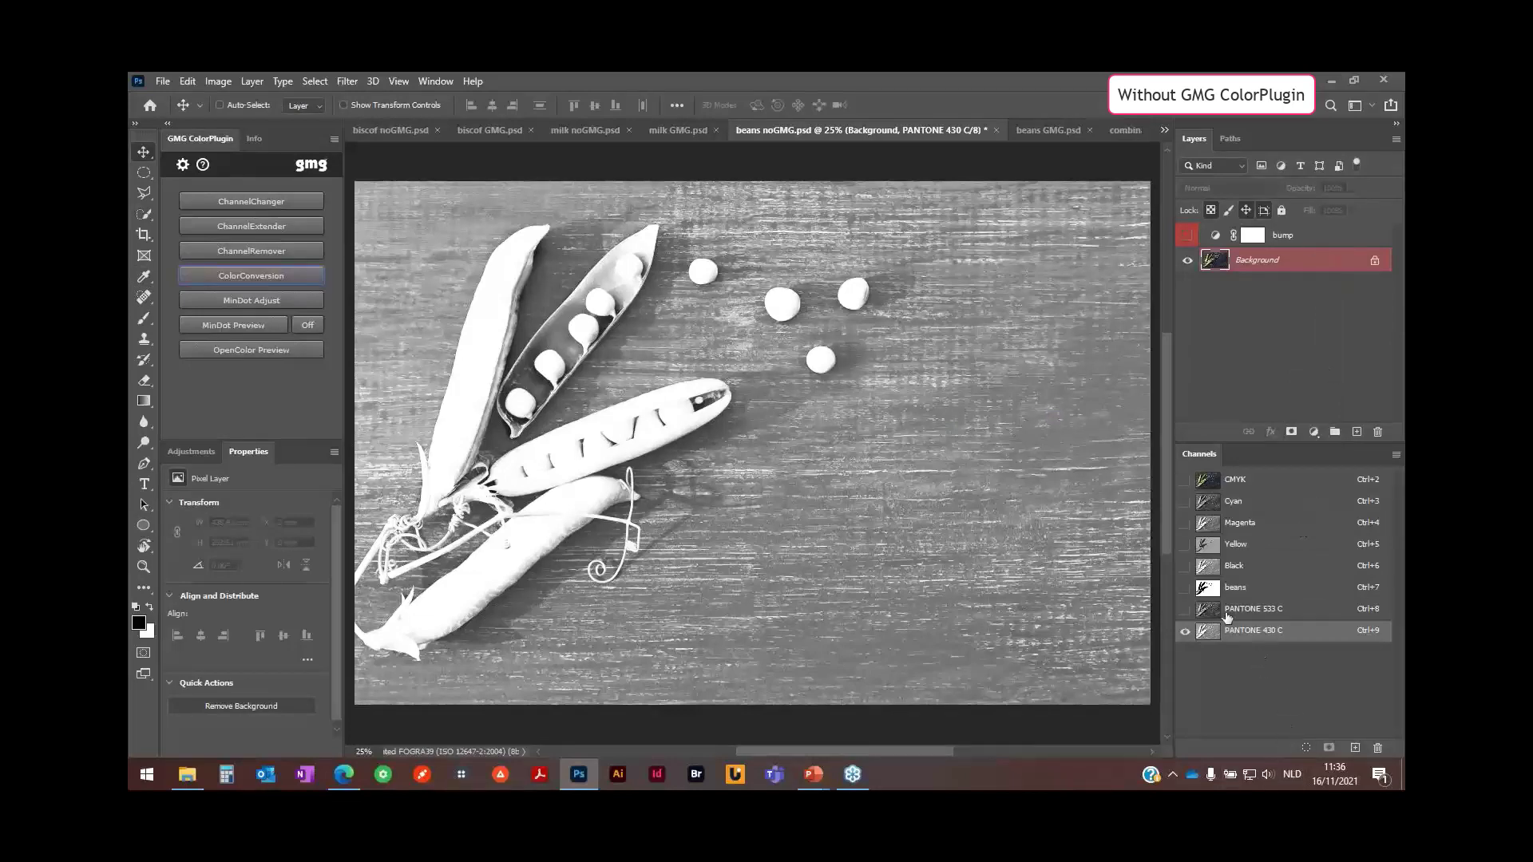
# Load the beans channel as a selection and convert the Background into a regular layer.
pyautogui.keyDown('ctrl'); pyautogui.click(1208, 588); pyautogui.keyUp('ctrl')
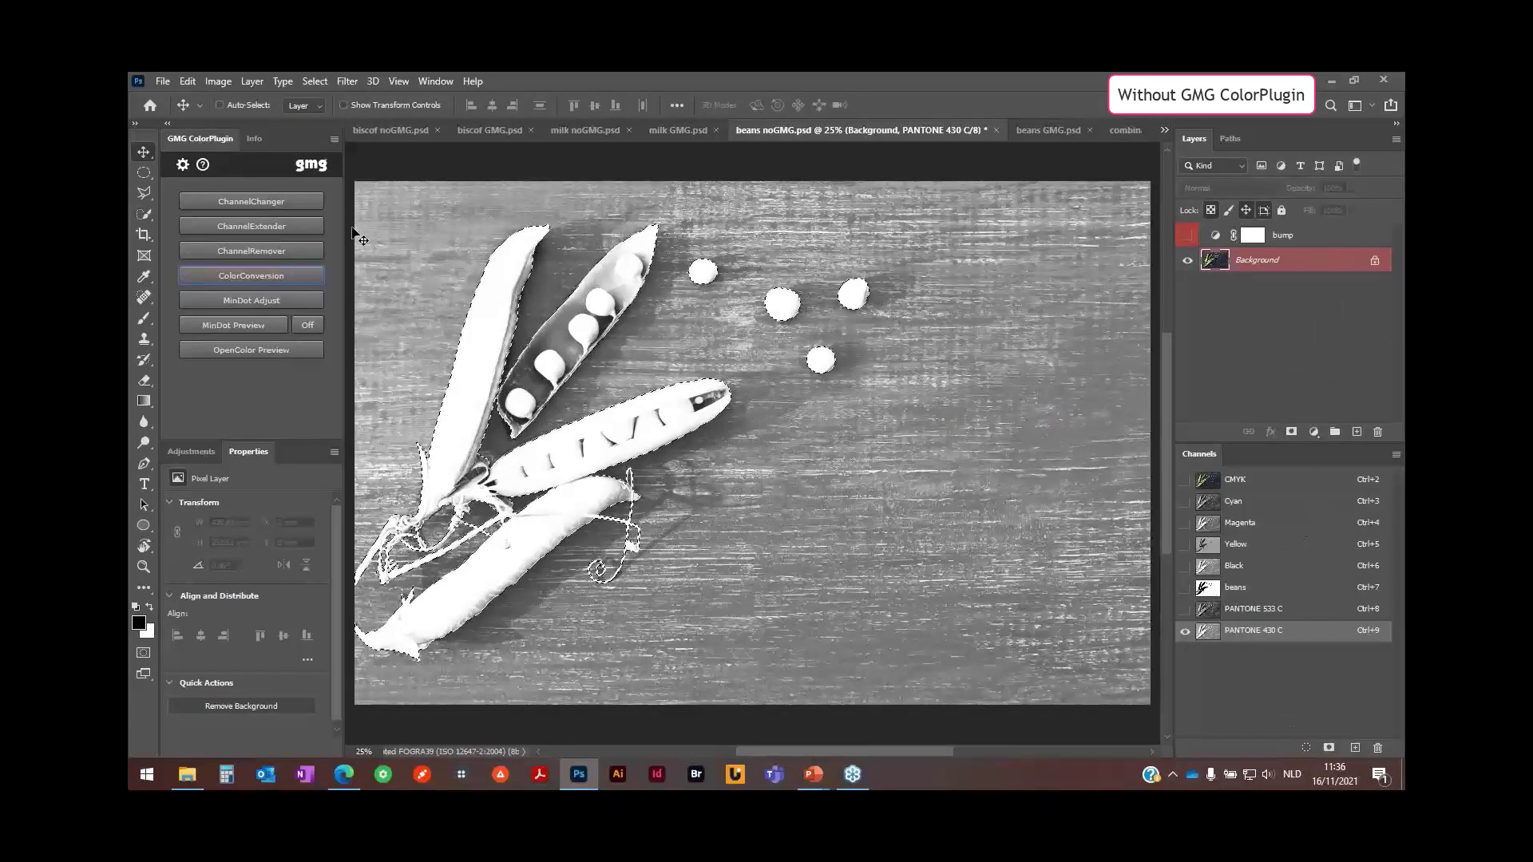
pyautogui.click(1249, 616)
pyautogui.click(1249, 631)
pyautogui.hotkey('shift', 'F5')
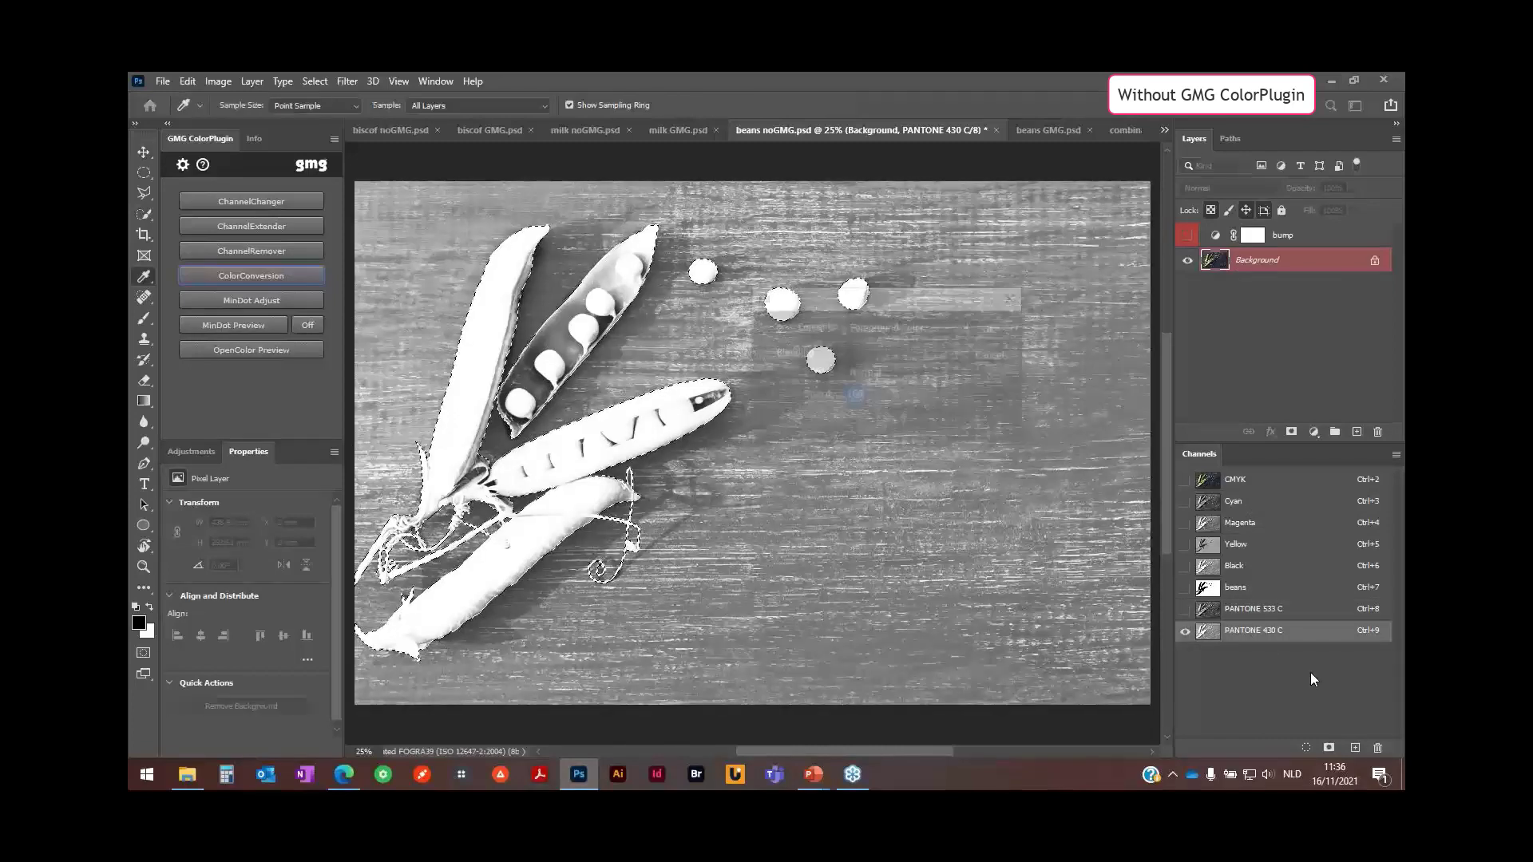
pyautogui.press('Escape')
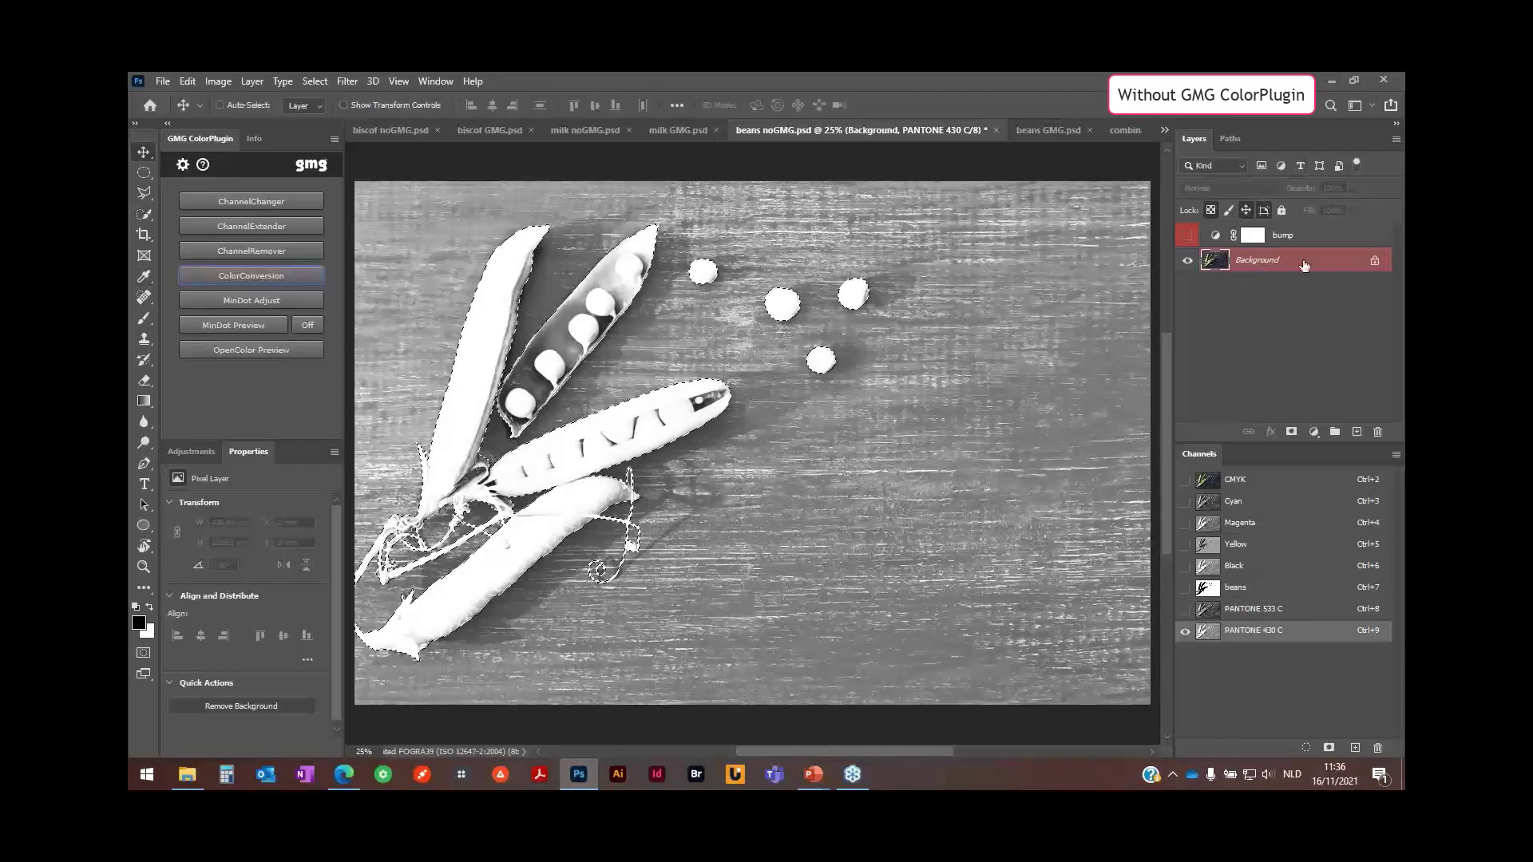
pyautogui.doubleClick(1304, 266)
pyautogui.press('Return')
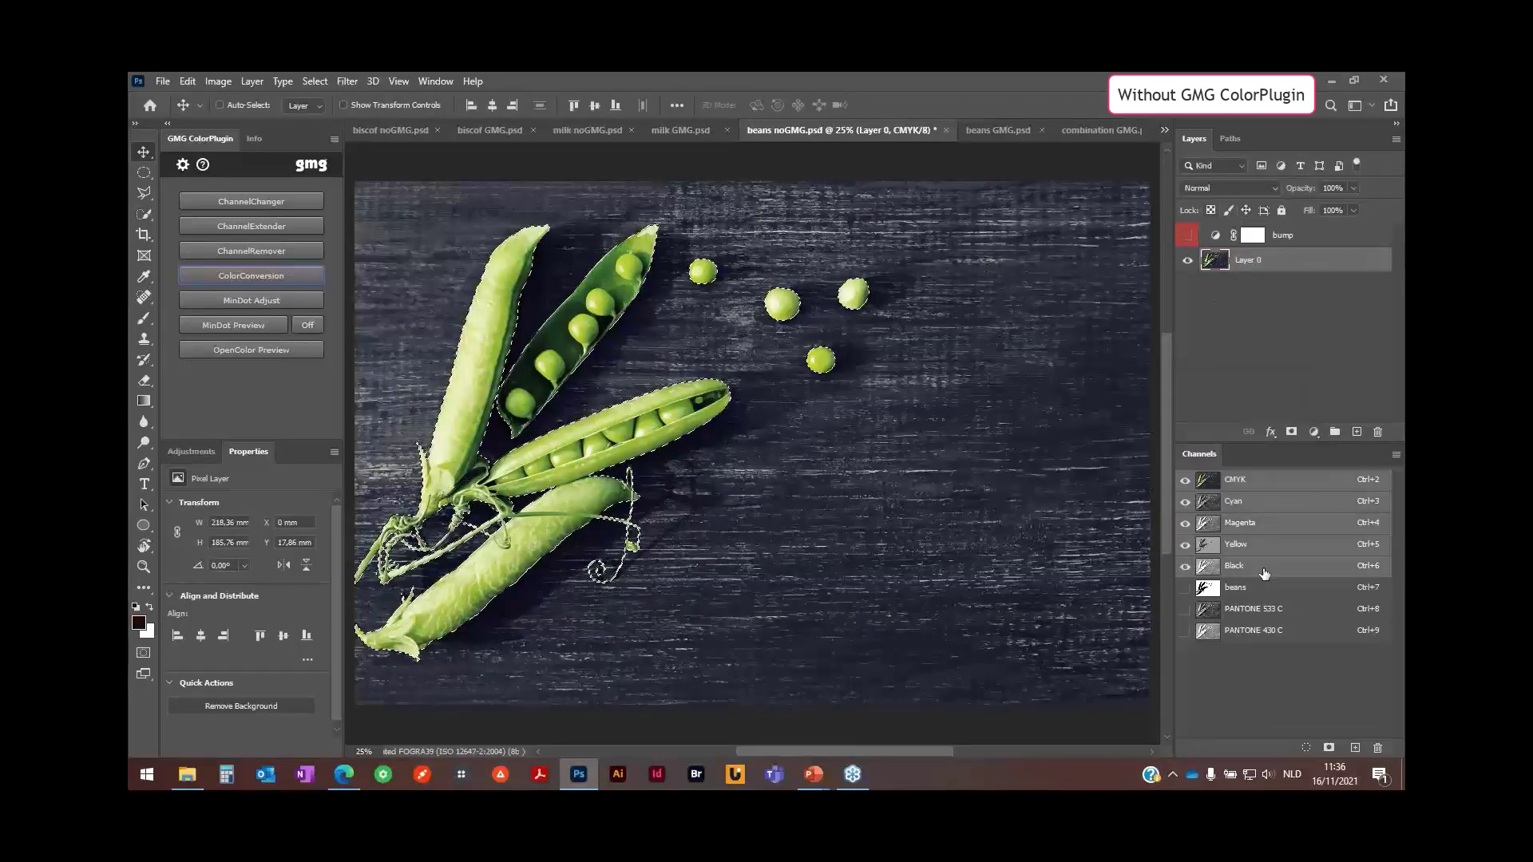
# Clear the selected beans area to white in the PANTONE 533 C and PANTONE 430 C channels, and mask the image layer with the selection.
pyautogui.click(1278, 609)
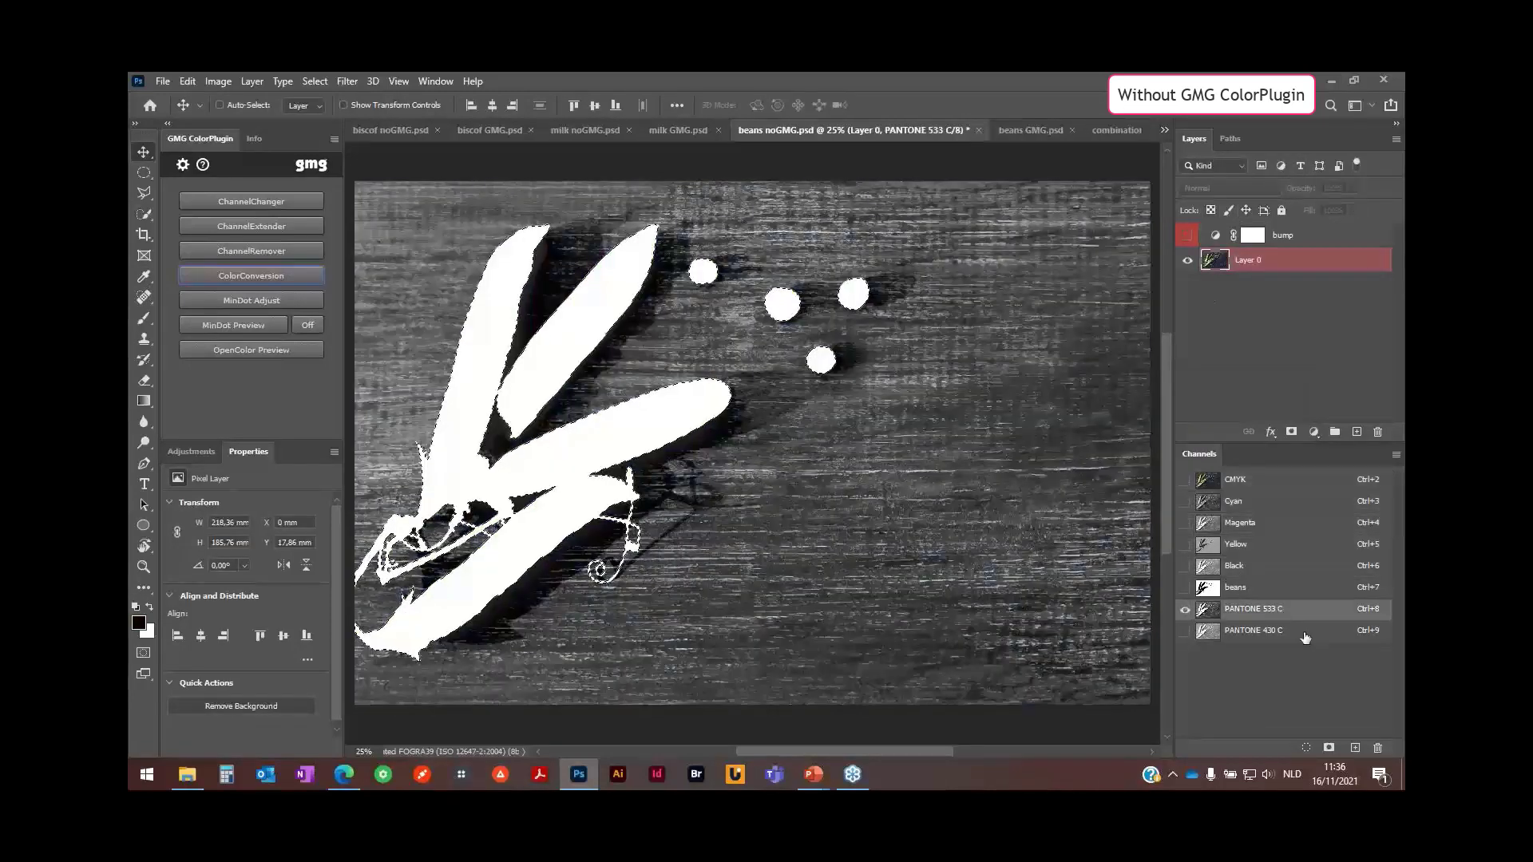
pyautogui.click(1305, 634)
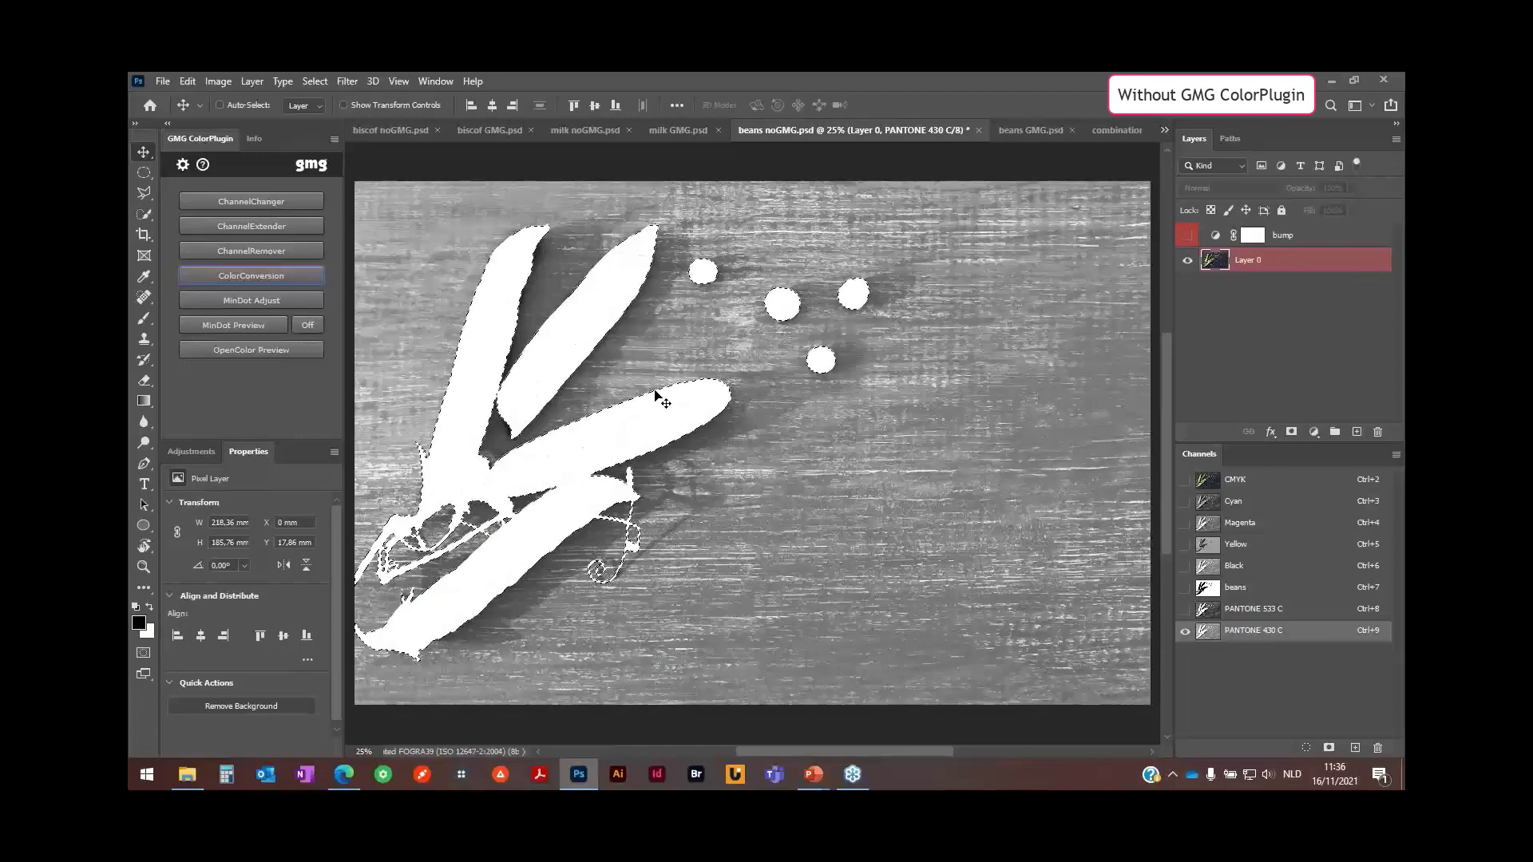
pyautogui.click(1268, 481)
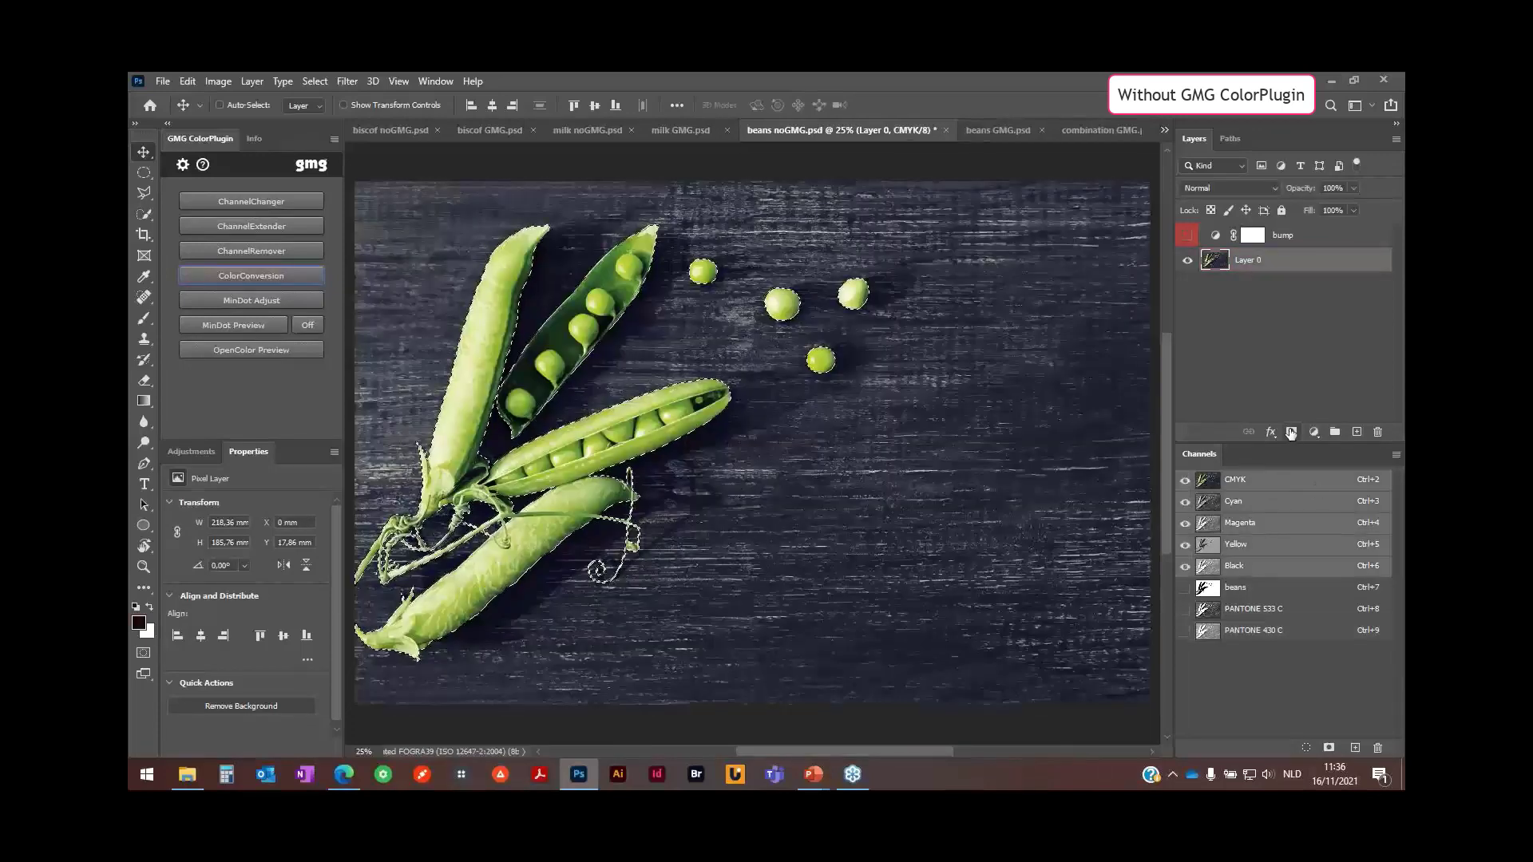
pyautogui.click(1291, 432)
pyautogui.press('ctrl')
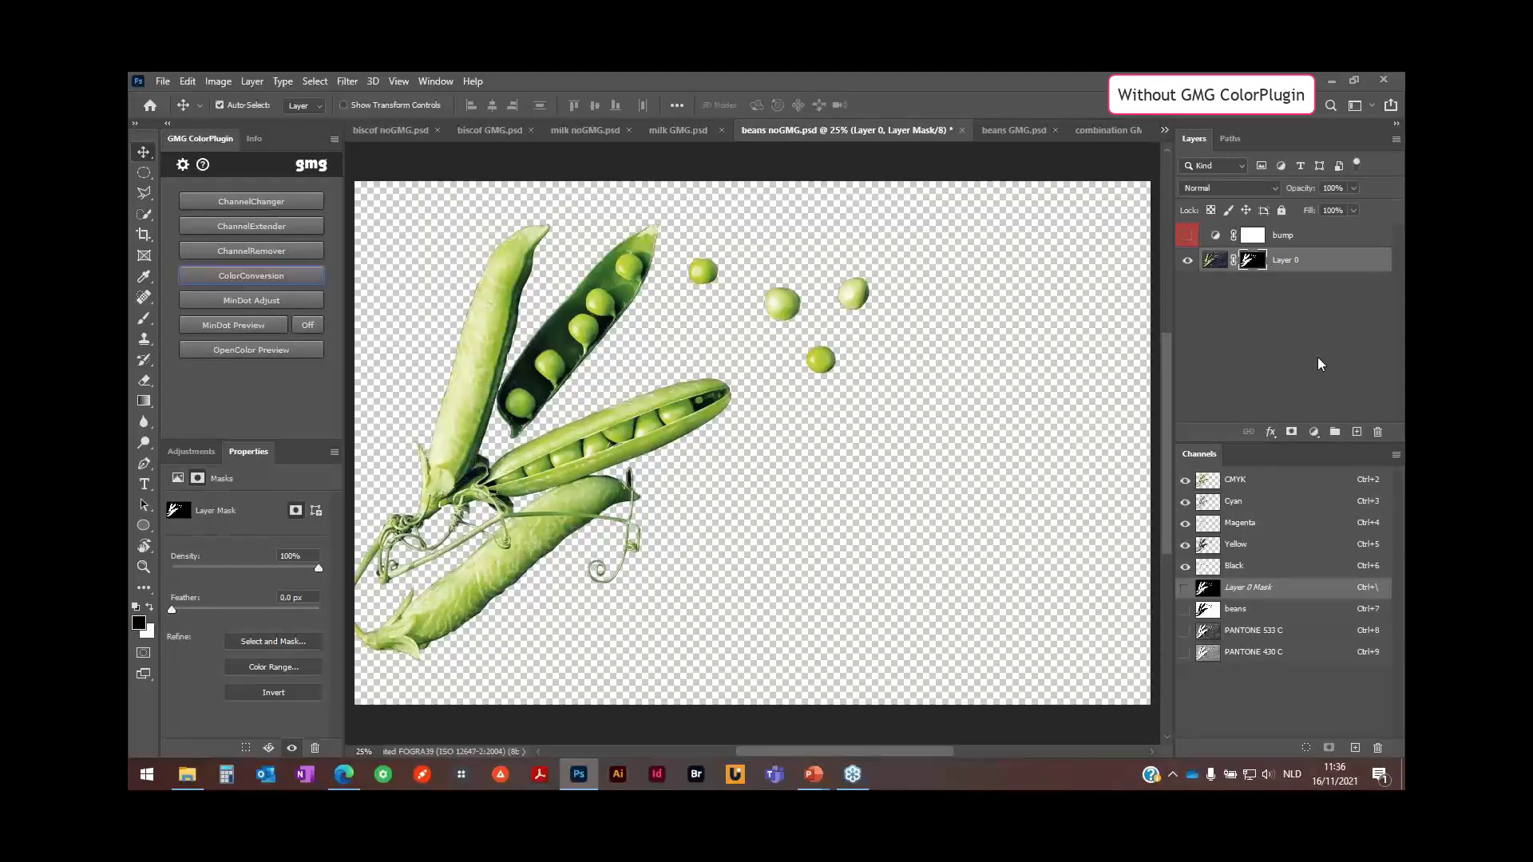
pyautogui.keyDown('ctrl'); pyautogui.click(1356, 432); pyautogui.keyUp('ctrl')
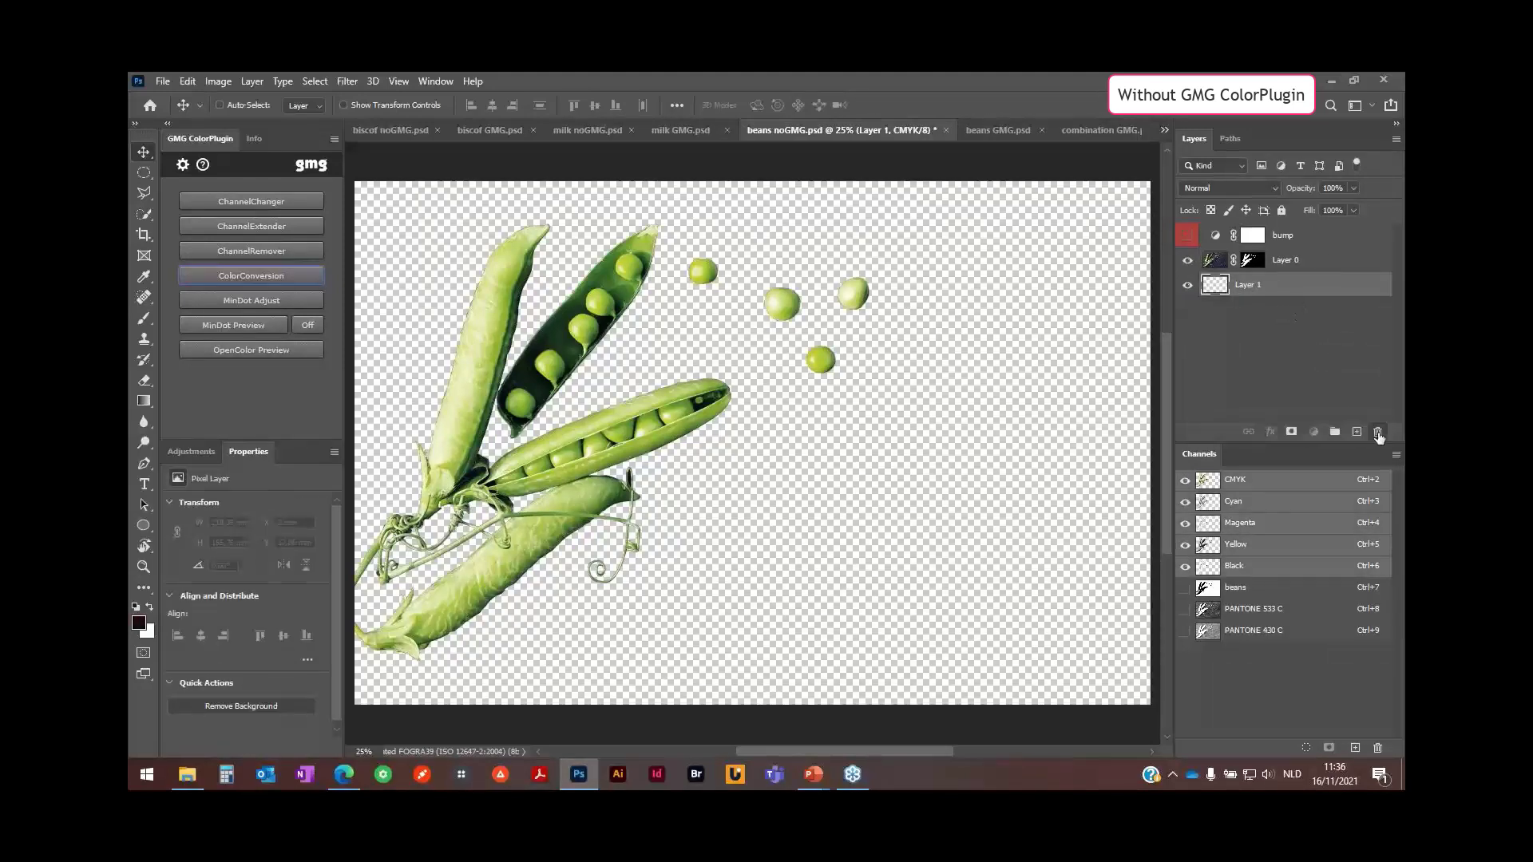
pyautogui.click(1378, 432)
# Add a white Solid Color fill layer and place it beneath the masked image layer.
pyautogui.click(1313, 432)
pyautogui.click(1328, 452)
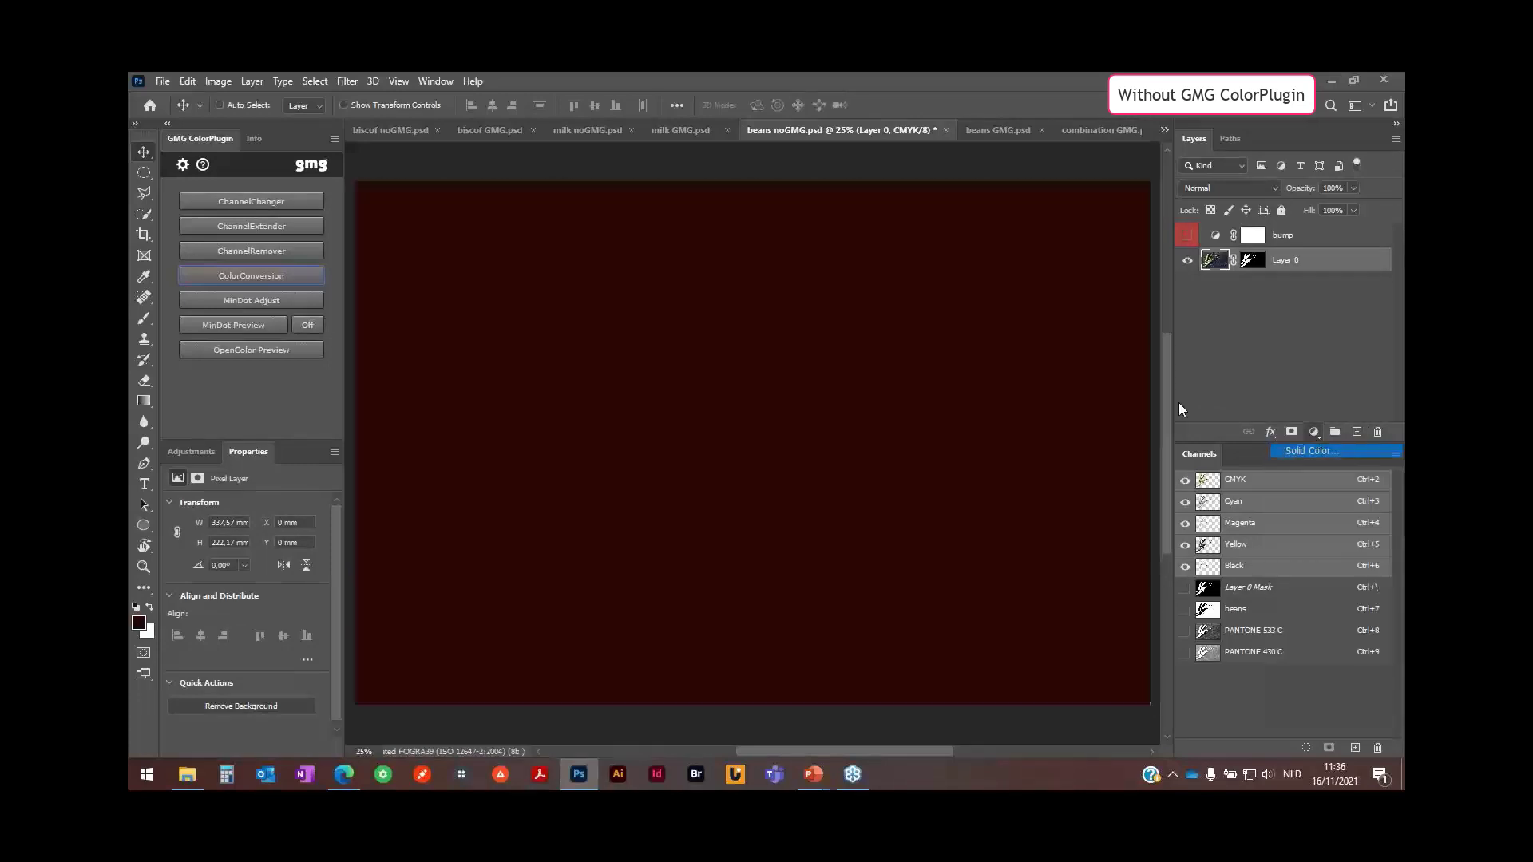
pyautogui.moveTo(1024, 362); pyautogui.dragTo(939, 319)
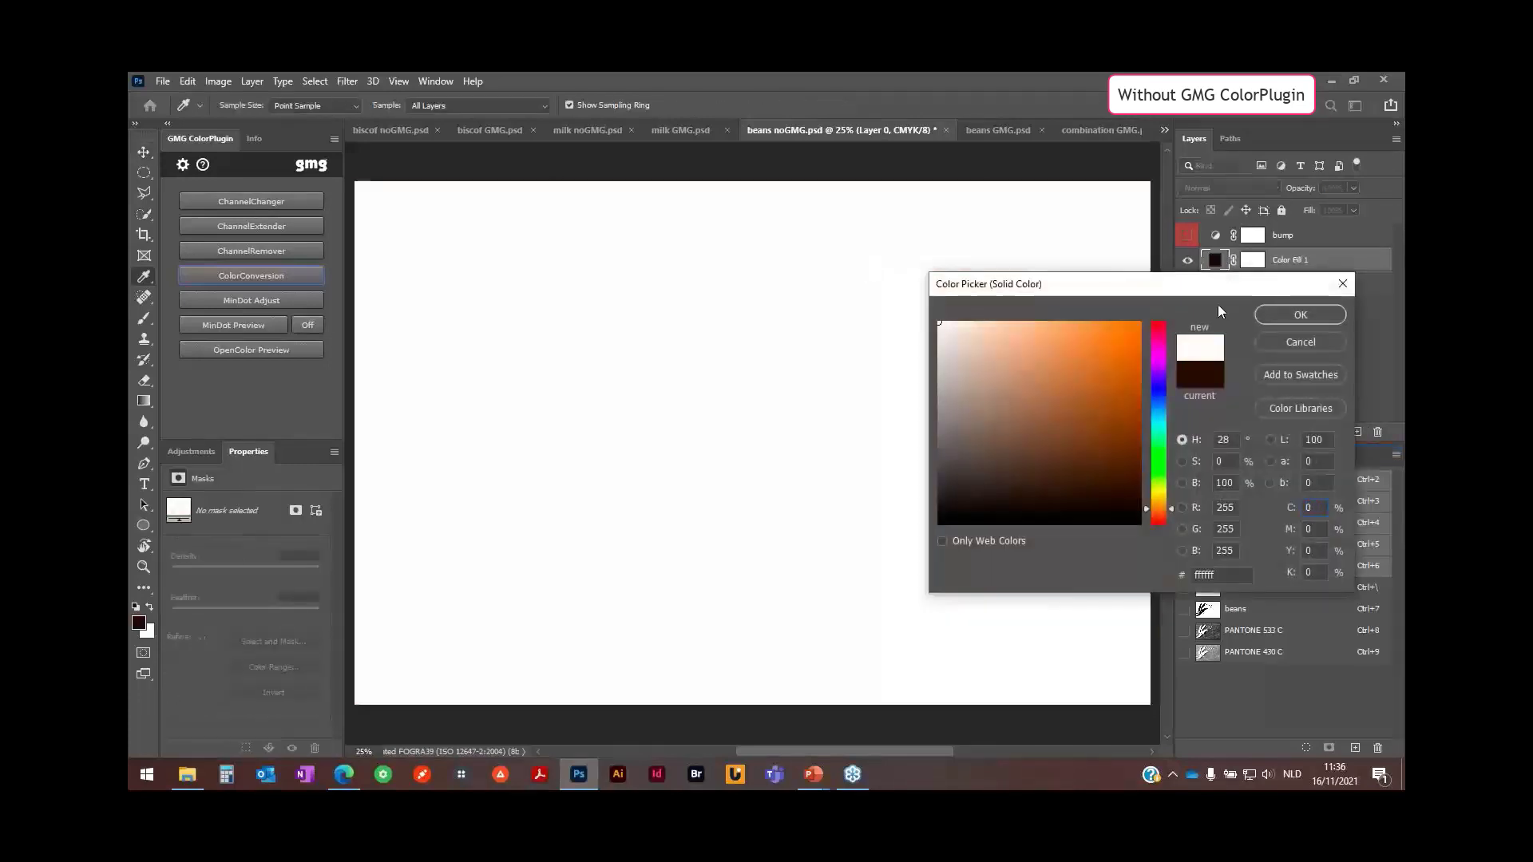
pyautogui.click(1280, 315)
pyautogui.moveTo(1288, 260); pyautogui.dragTo(1302, 313)
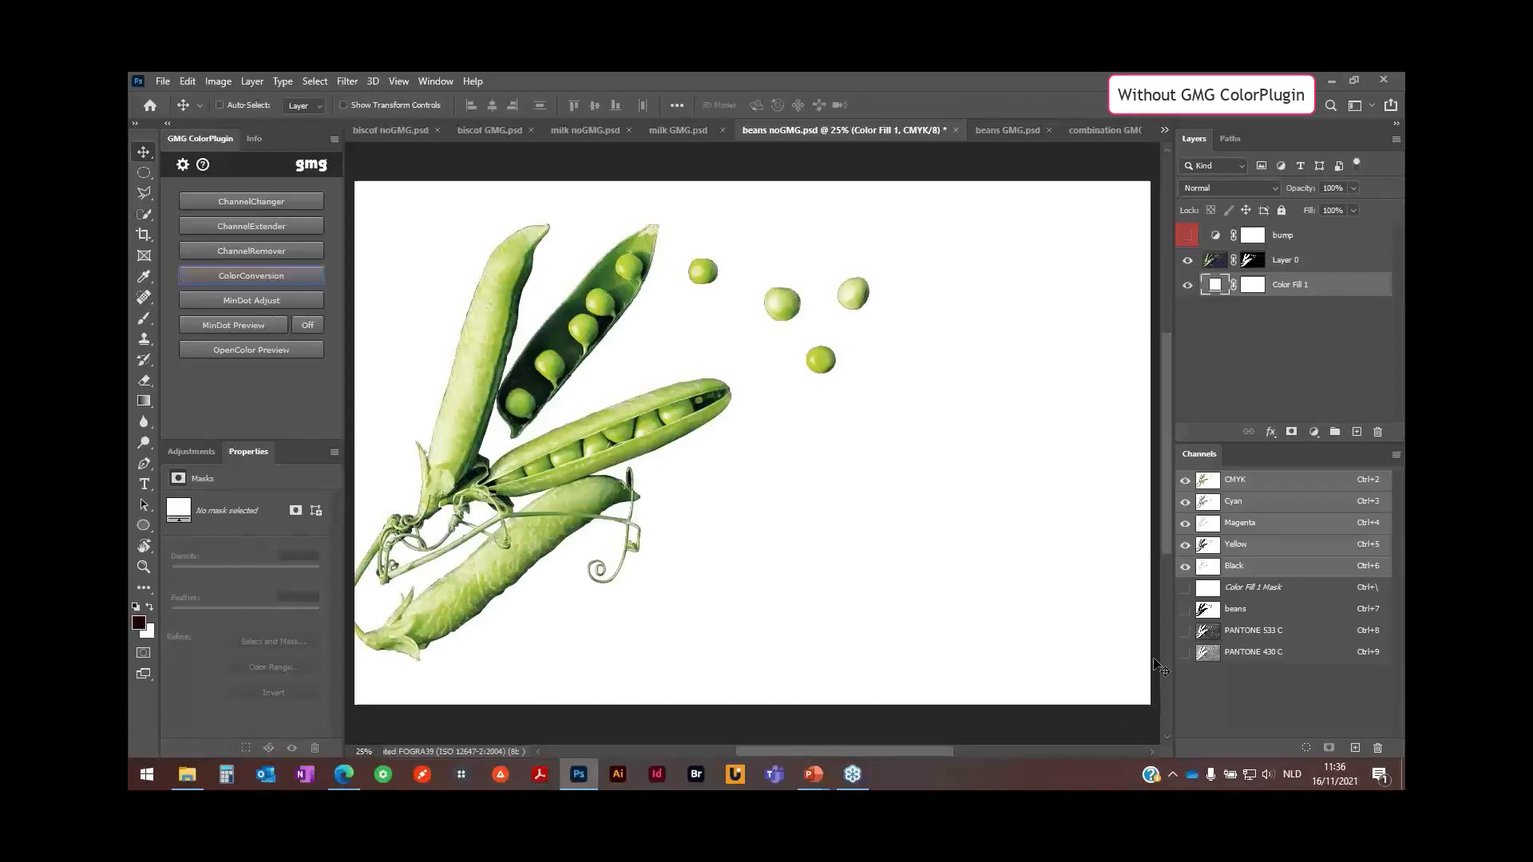
# Show the PANTONE 533 C and PANTONE 430 C channels together with the CMYK image, and switch to the beans GMG.psd document.
pyautogui.moveTo(1185, 631); pyautogui.dragTo(1185, 653)
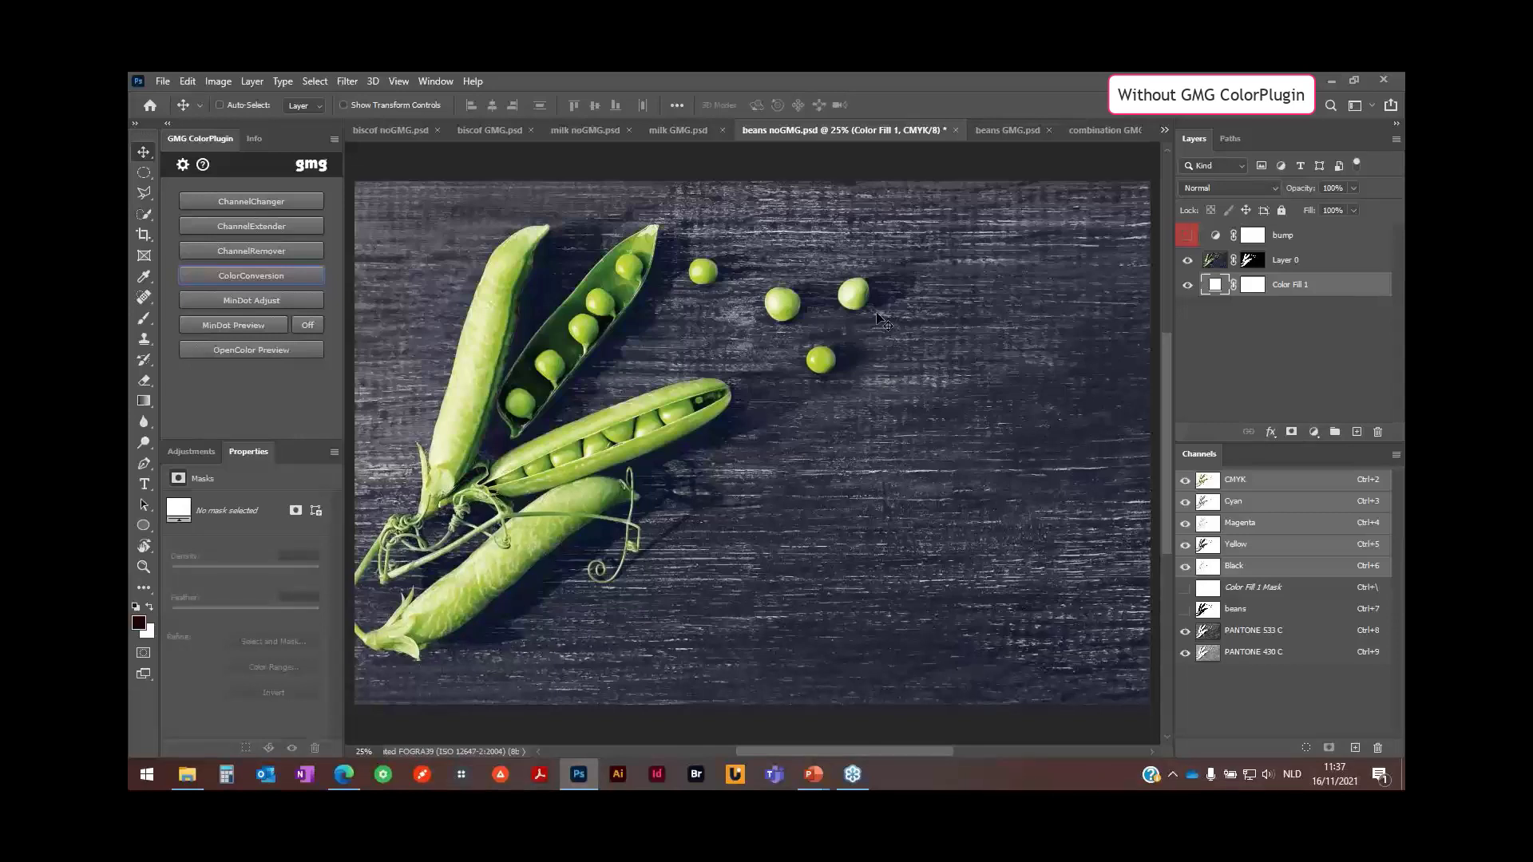
pyautogui.click(1011, 131)
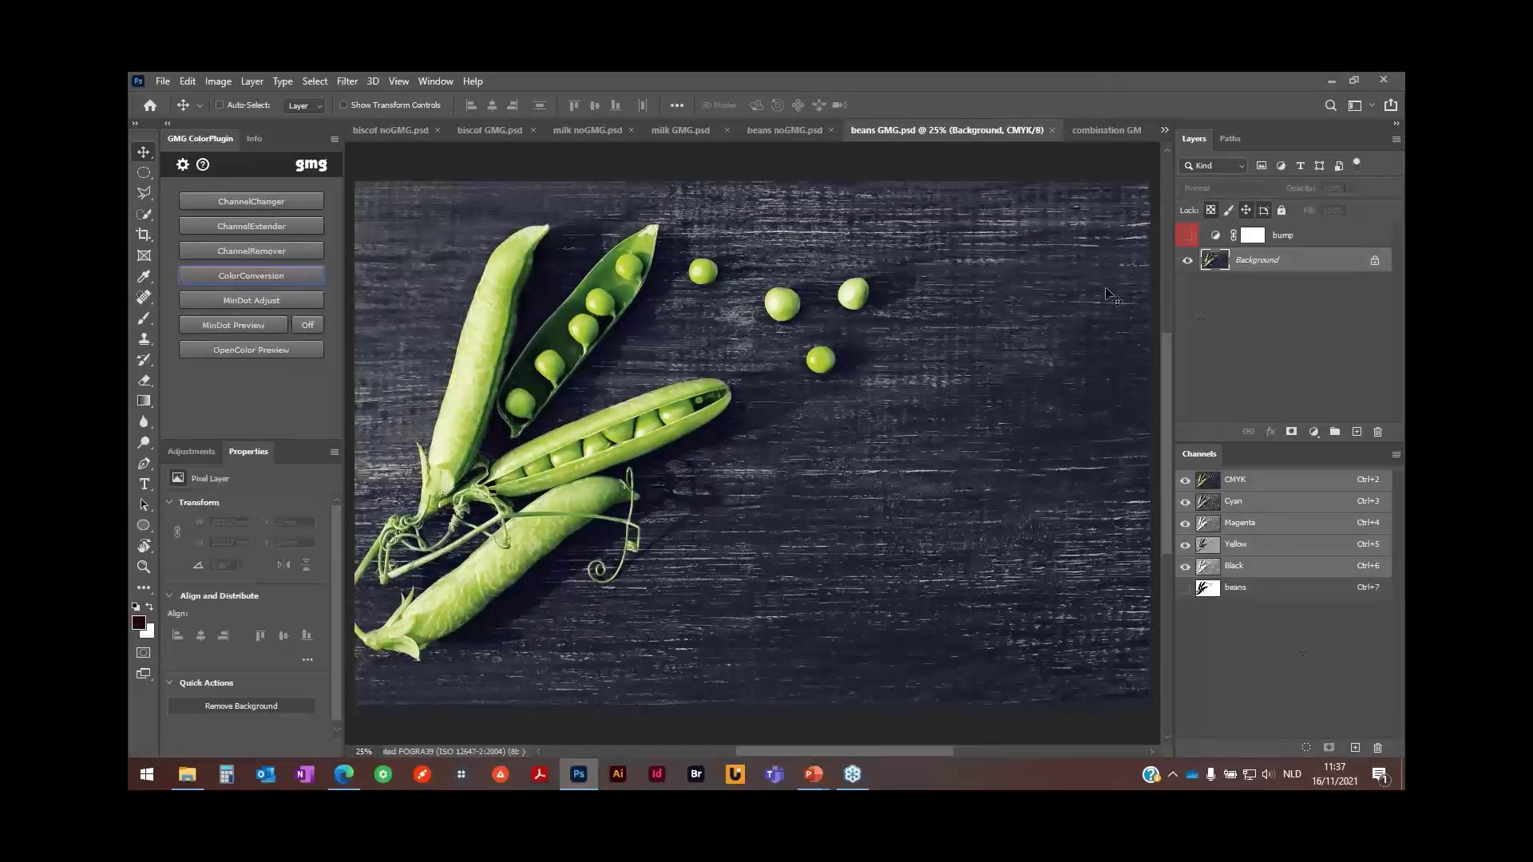
pyautogui.click(257, 203)
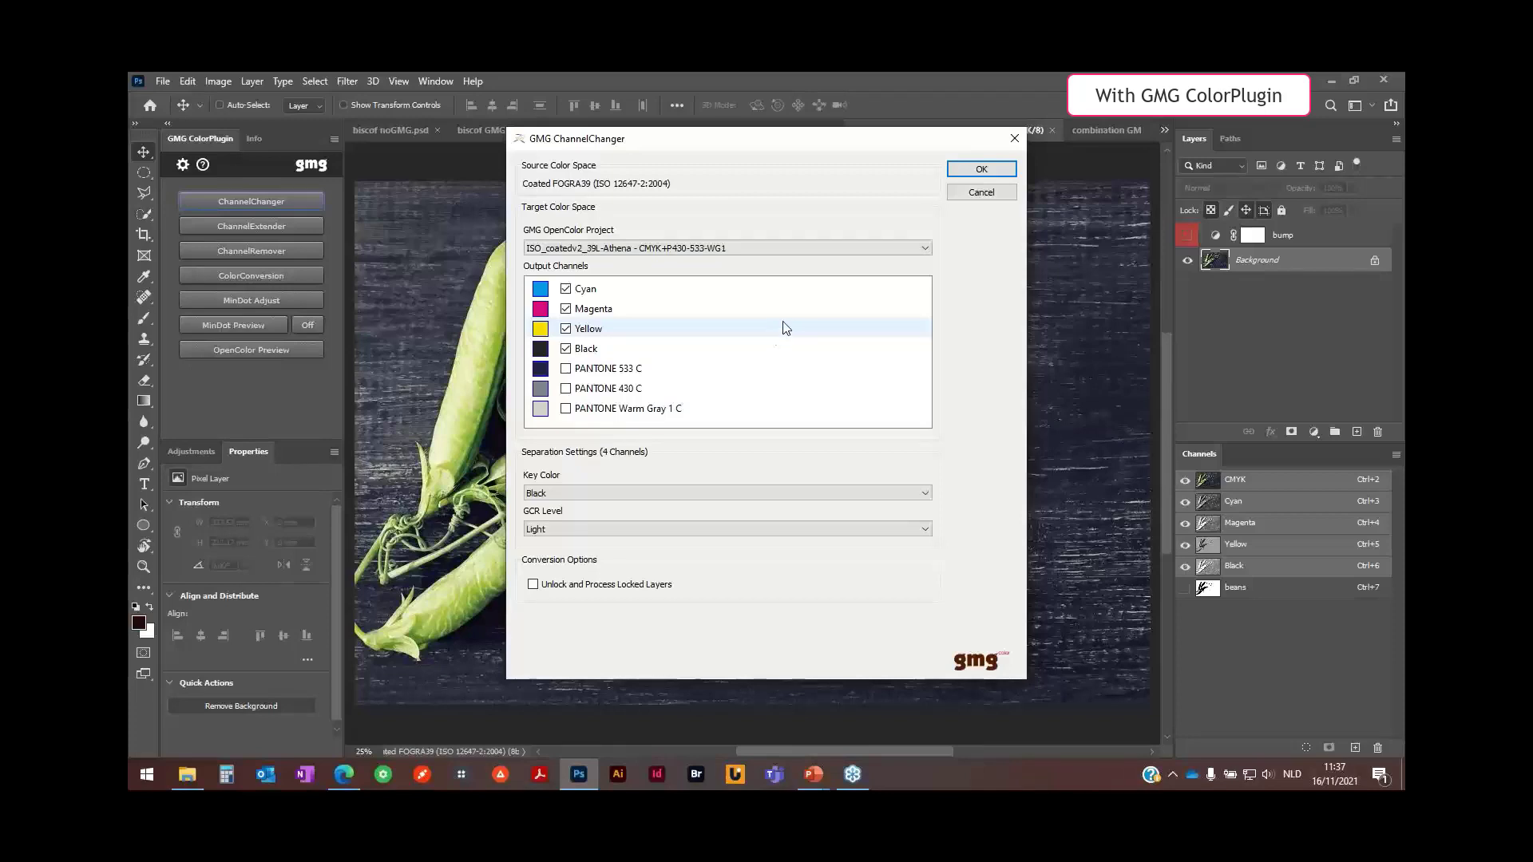
pyautogui.click(565, 368)
pyautogui.click(567, 390)
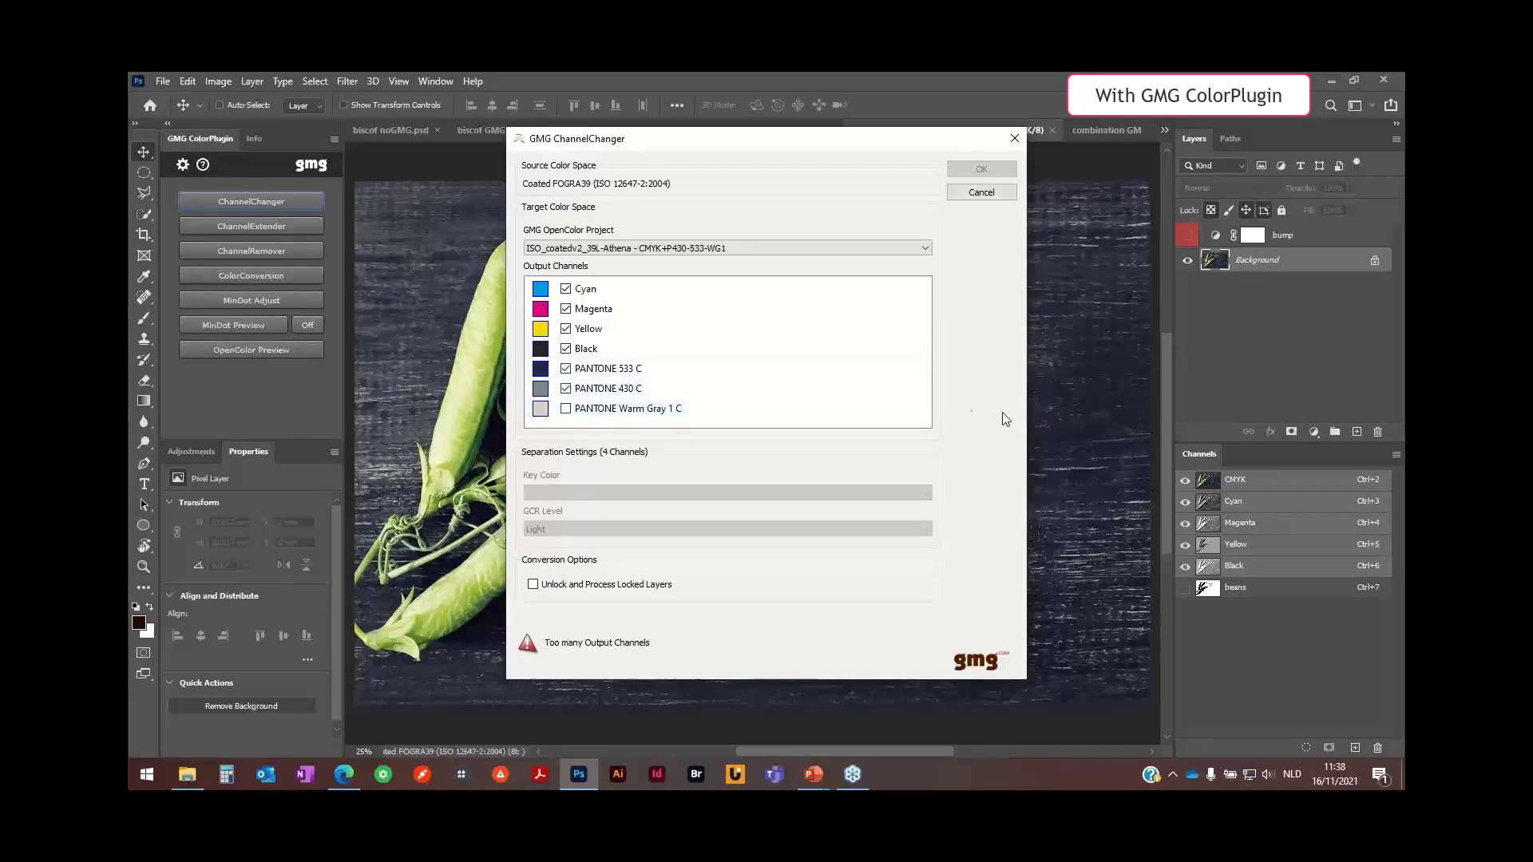
pyautogui.click(565, 349)
pyautogui.click(566, 329)
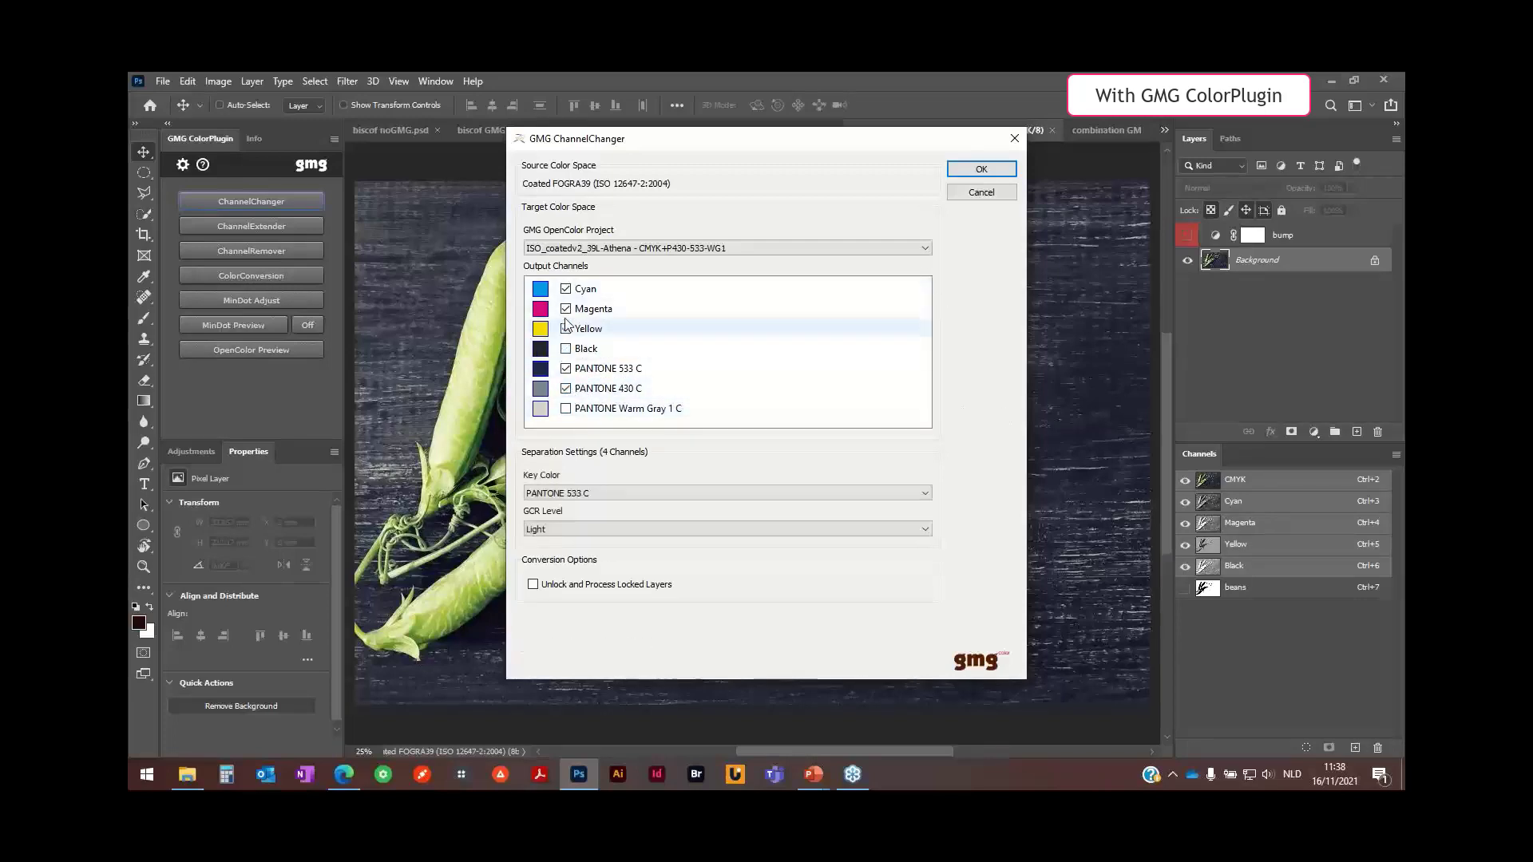
pyautogui.click(566, 309)
pyautogui.click(565, 289)
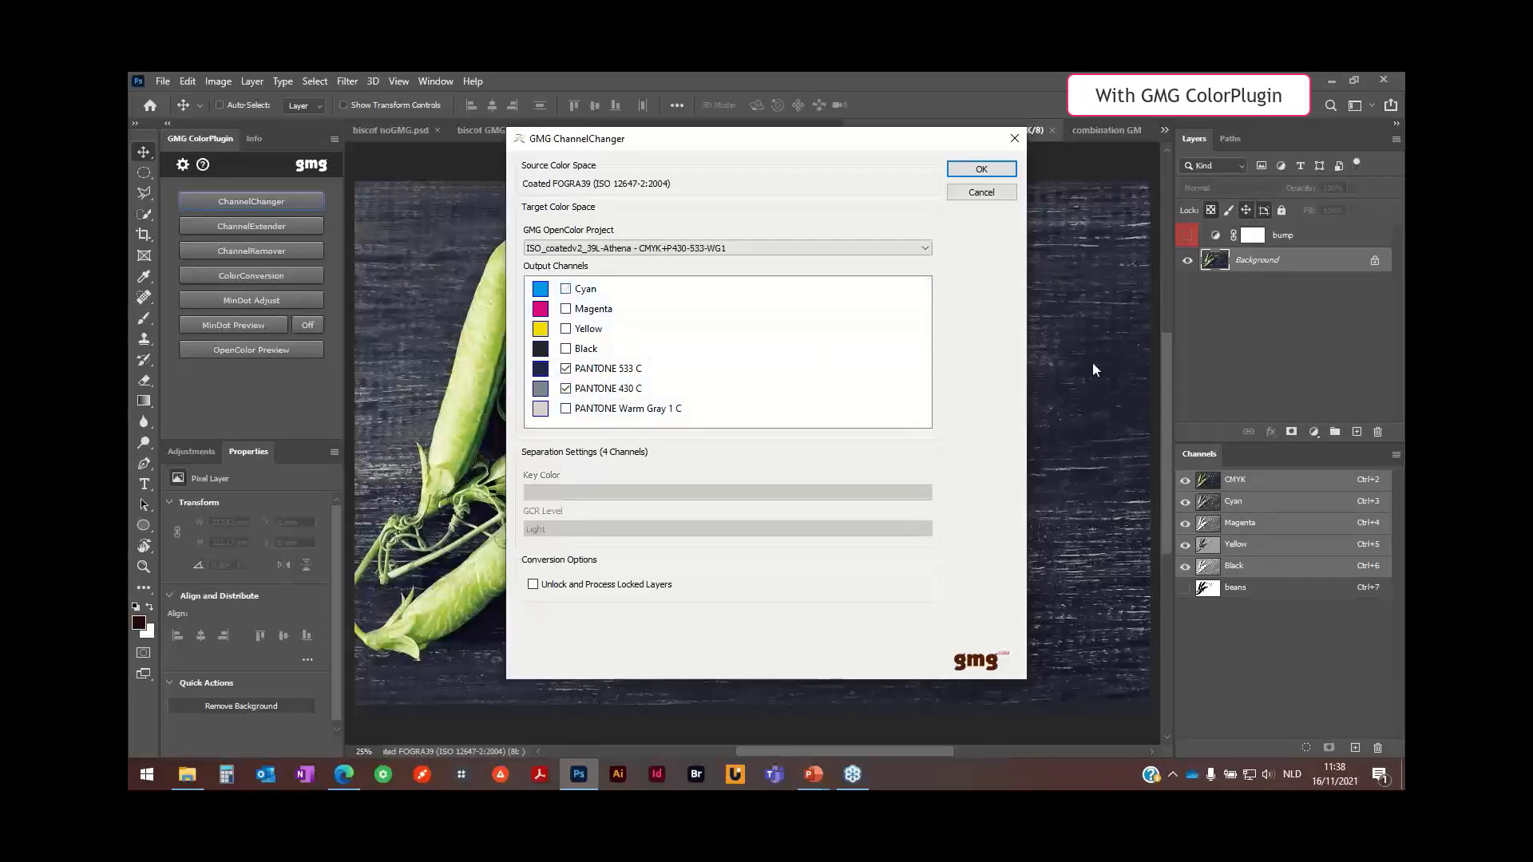
pyautogui.click(982, 168)
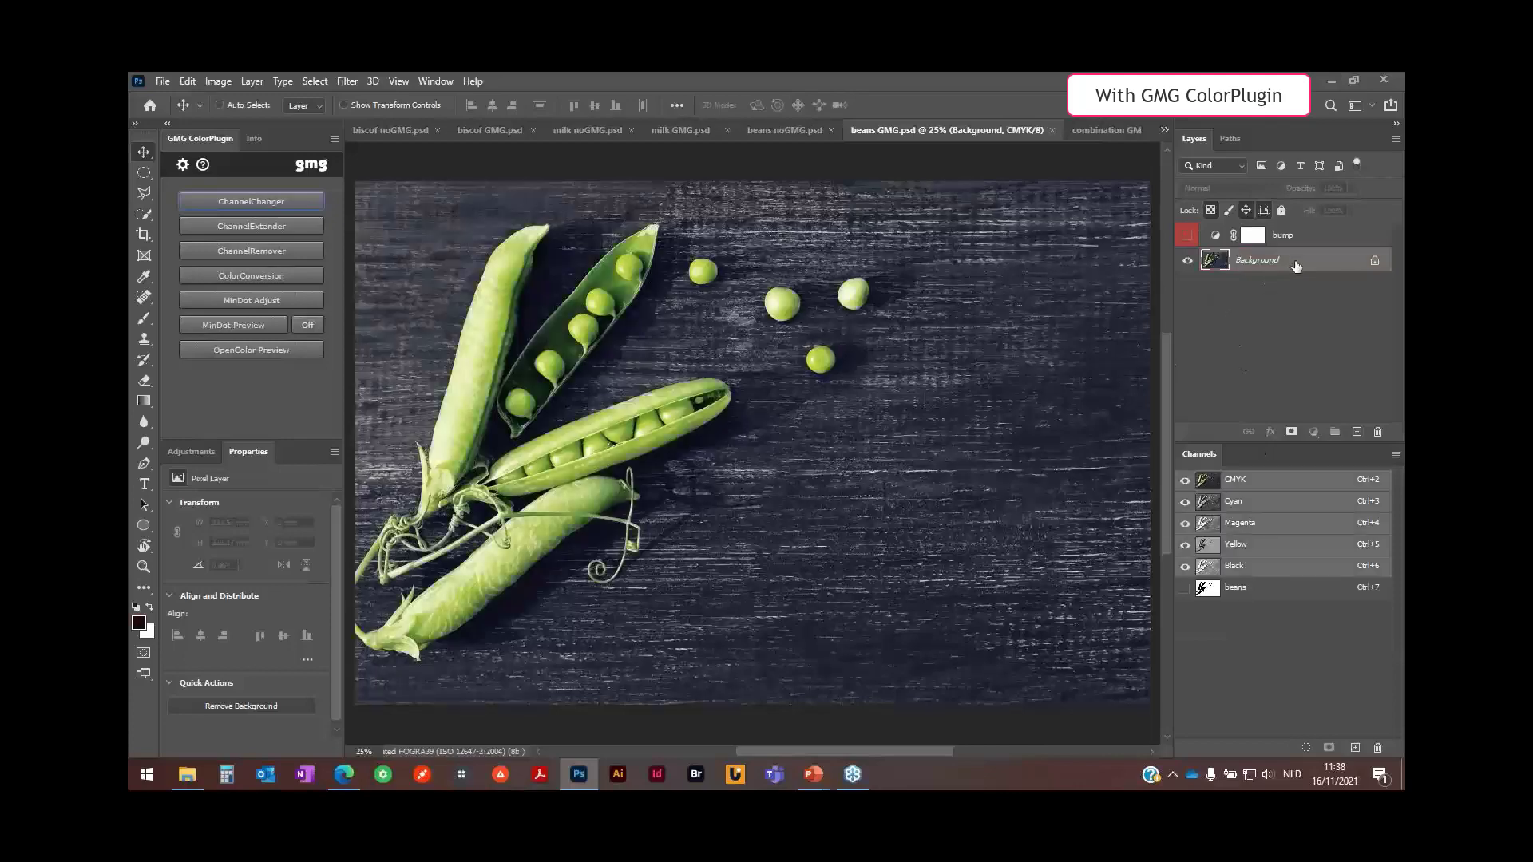
# Duplicate the Background layer.
pyautogui.moveTo(1296, 266); pyautogui.dragTo(1356, 431)
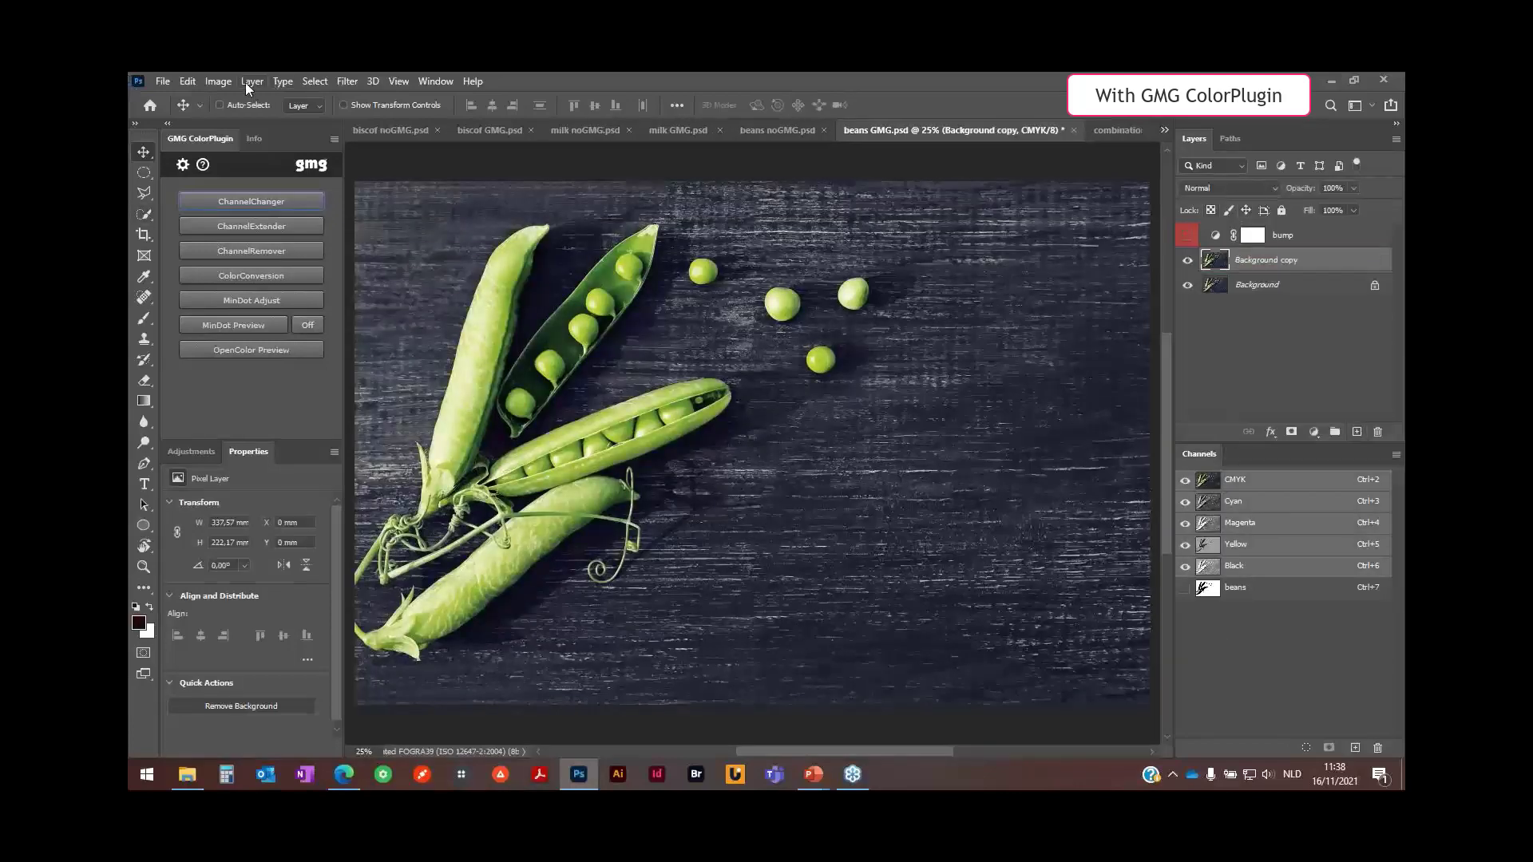
pyautogui.click(163, 82)
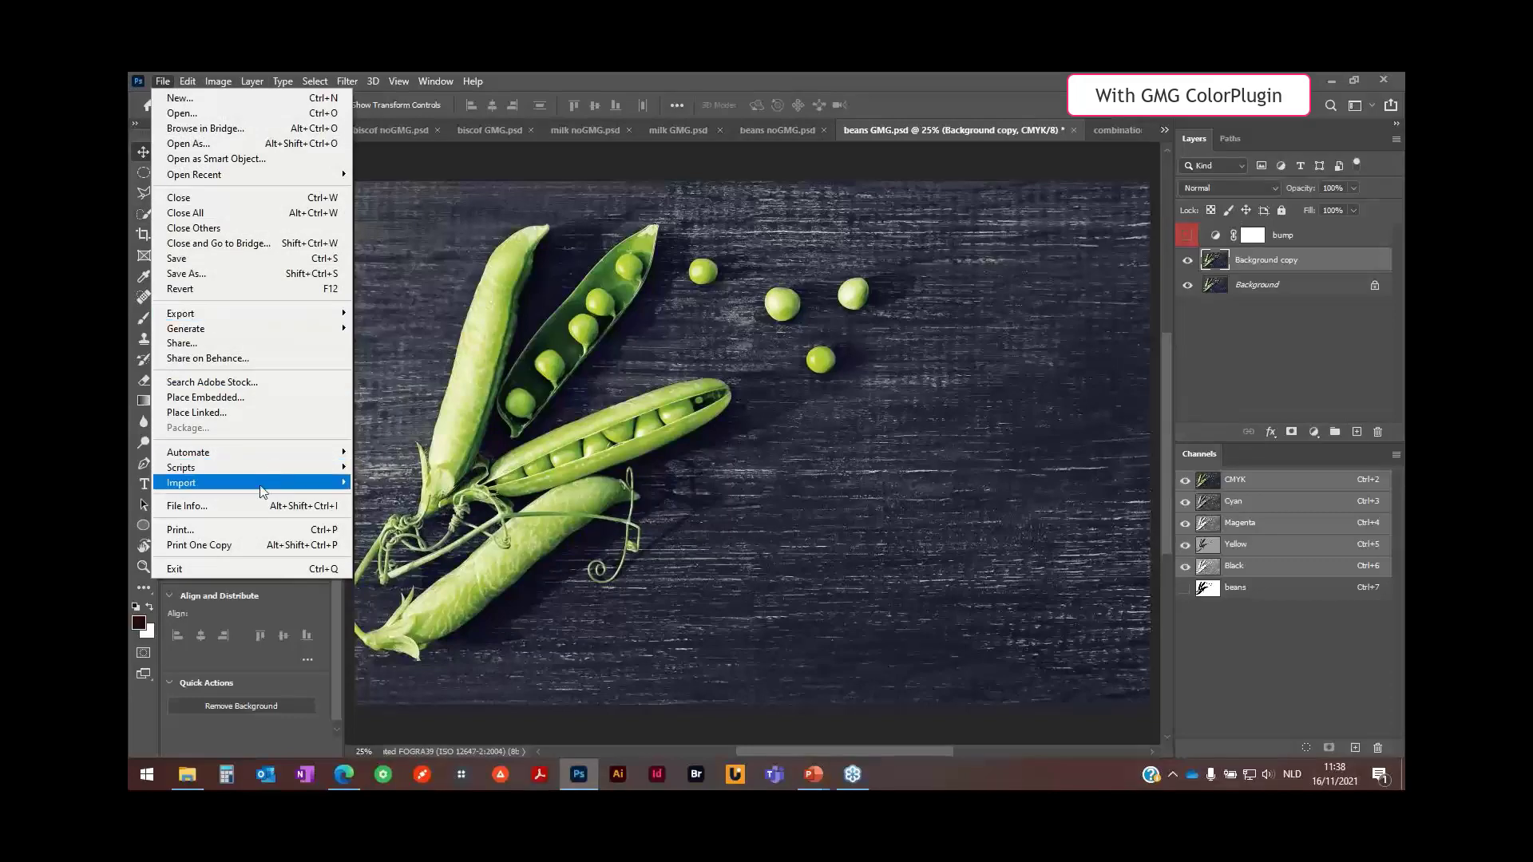
pyautogui.click(505, 115)
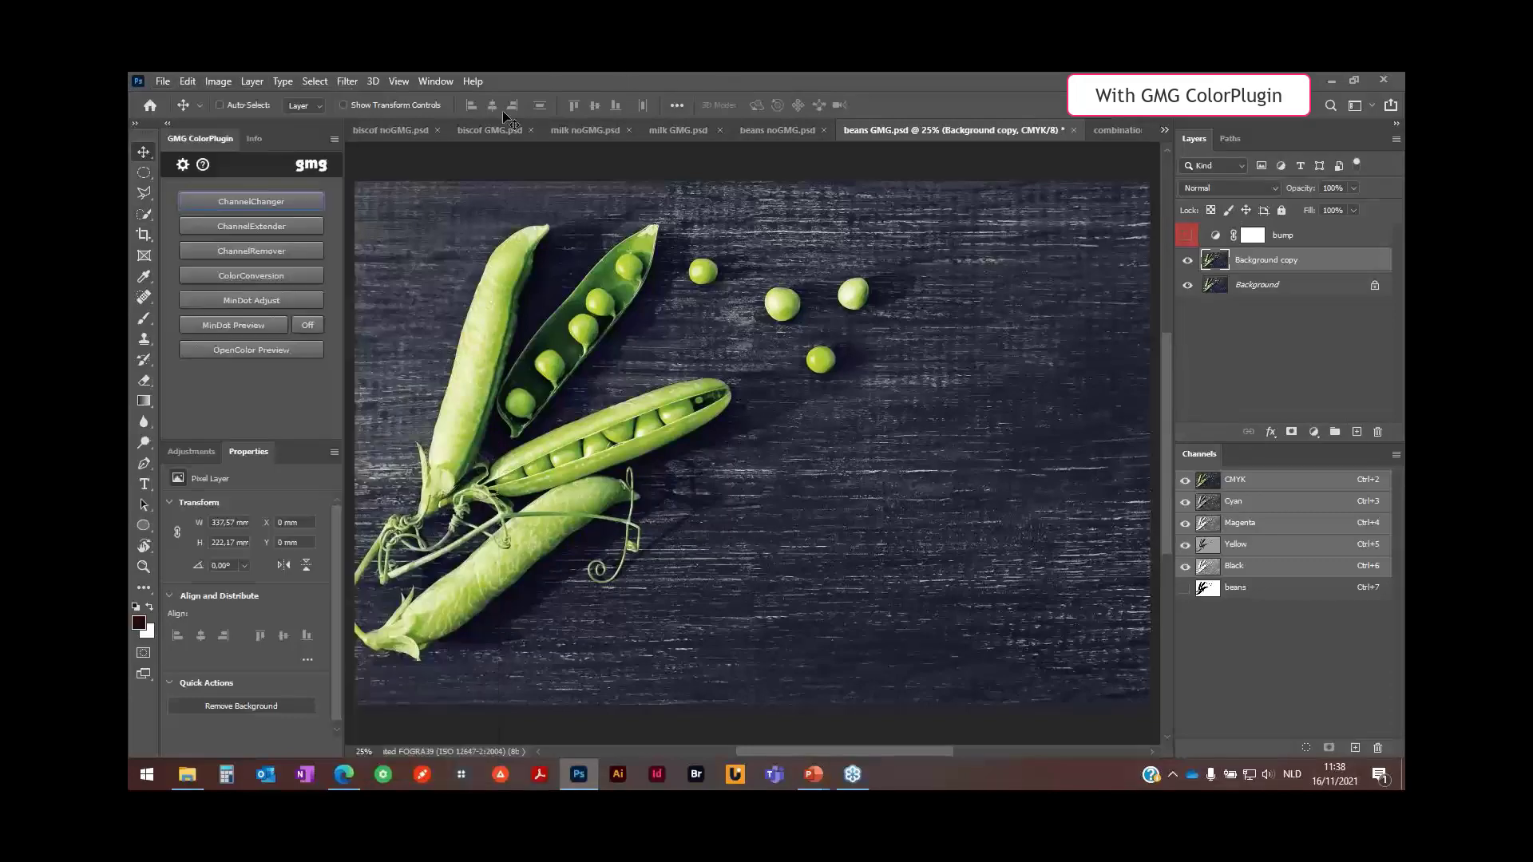
# Convert the Background copy layer with ChannelChanger, using only PANTONE 533 C and PANTONE 430 C as output channels.
pyautogui.click(304, 203)
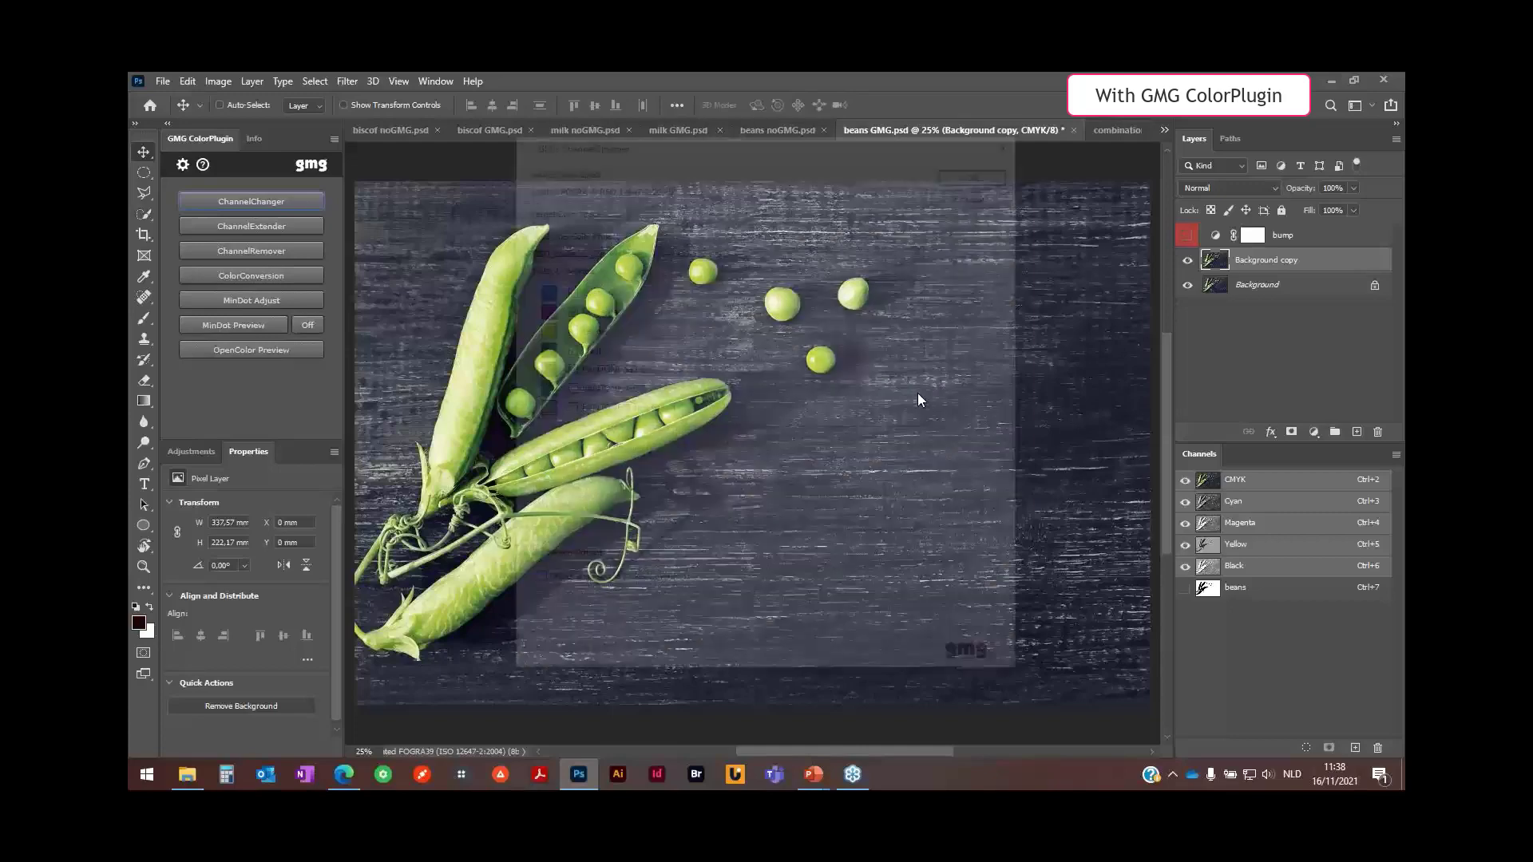
pyautogui.click(566, 289)
pyautogui.click(565, 309)
pyautogui.click(565, 328)
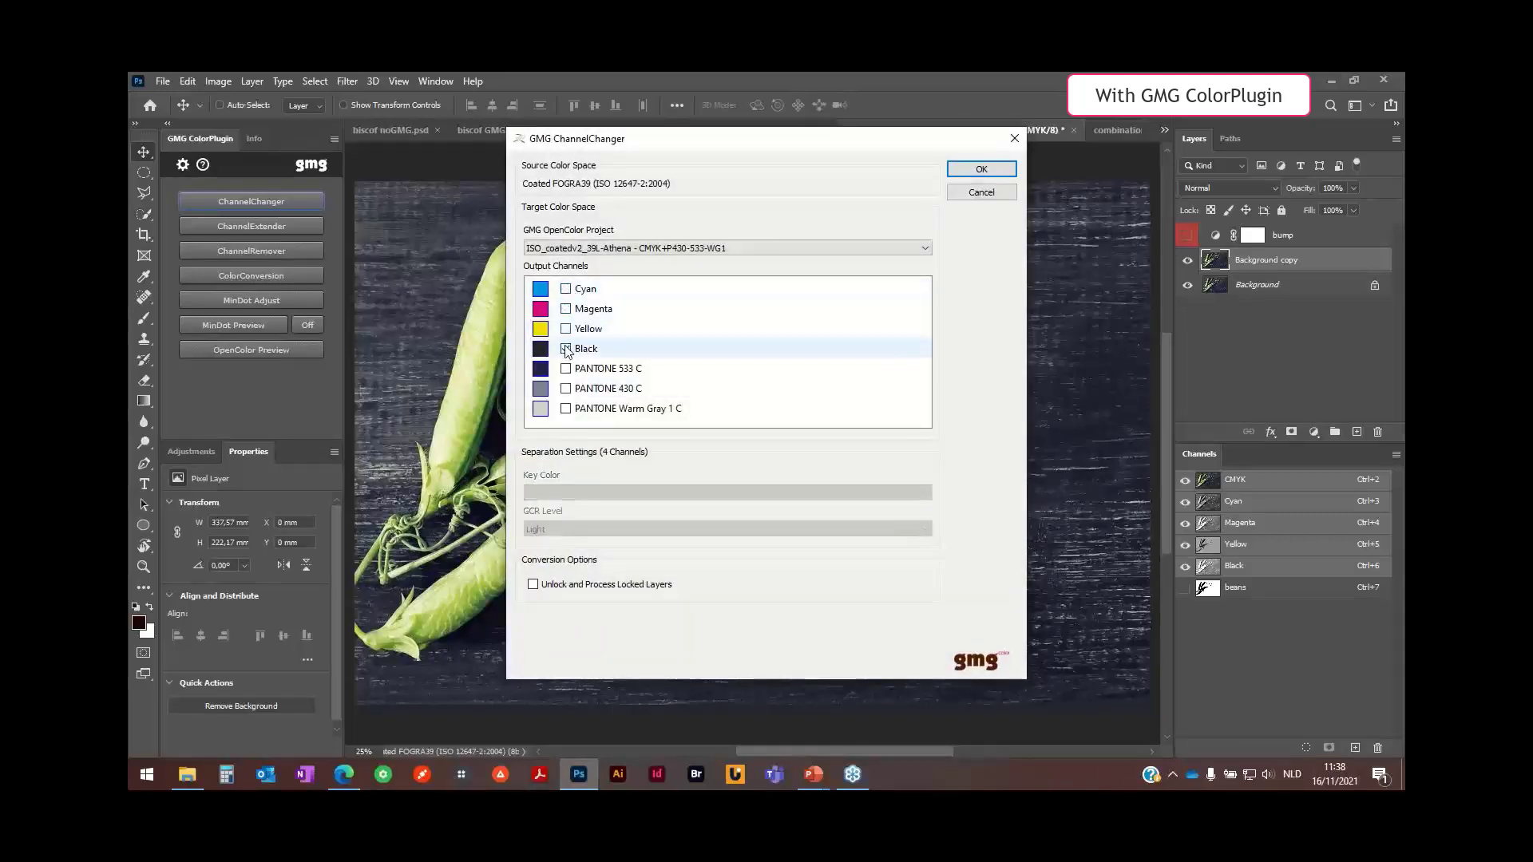
pyautogui.click(565, 348)
pyautogui.click(565, 368)
pyautogui.click(565, 389)
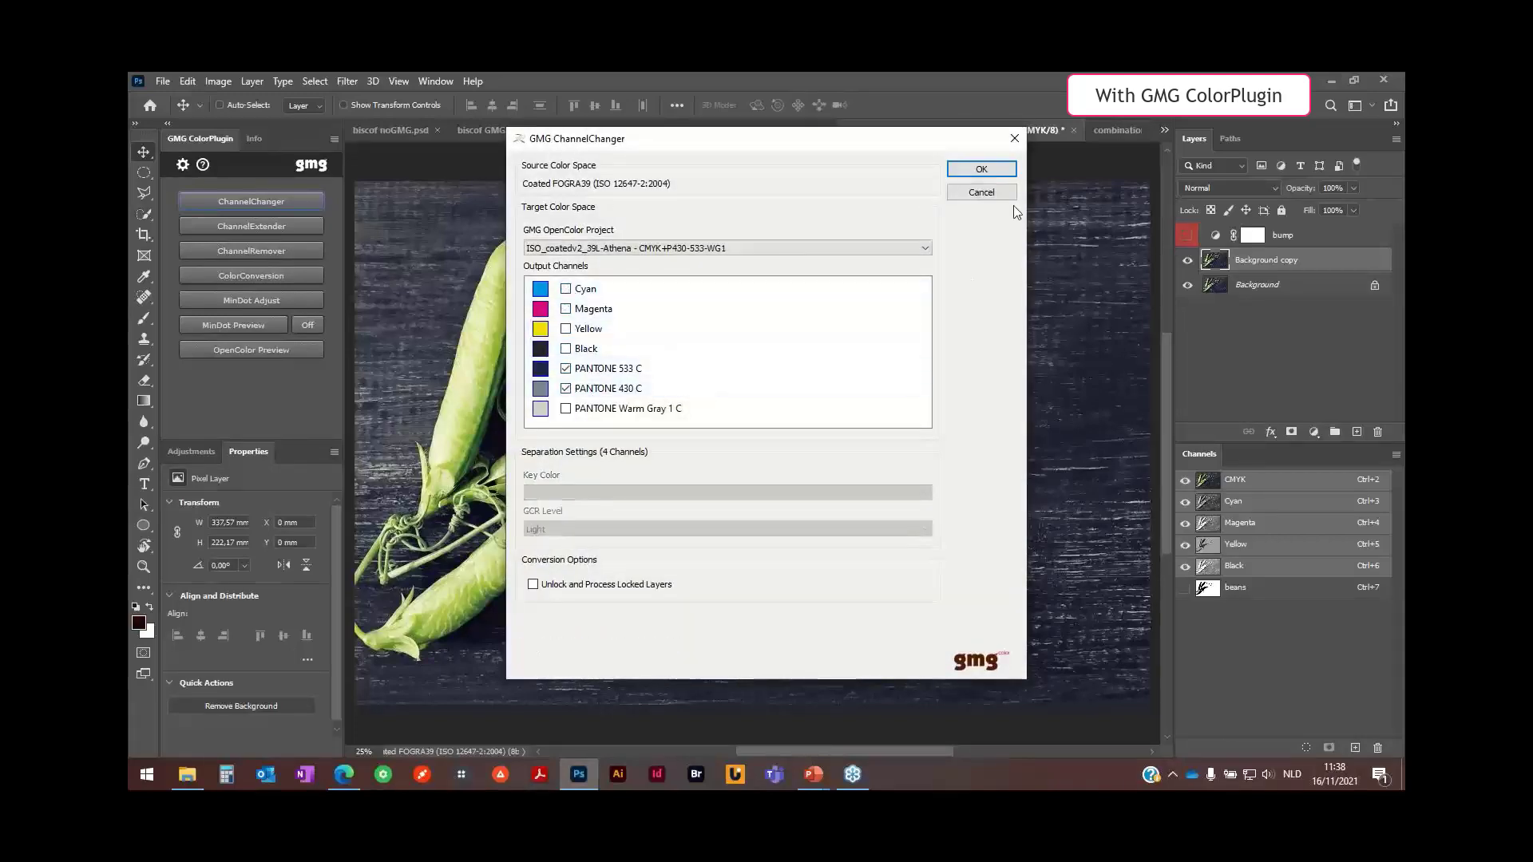
pyautogui.click(990, 169)
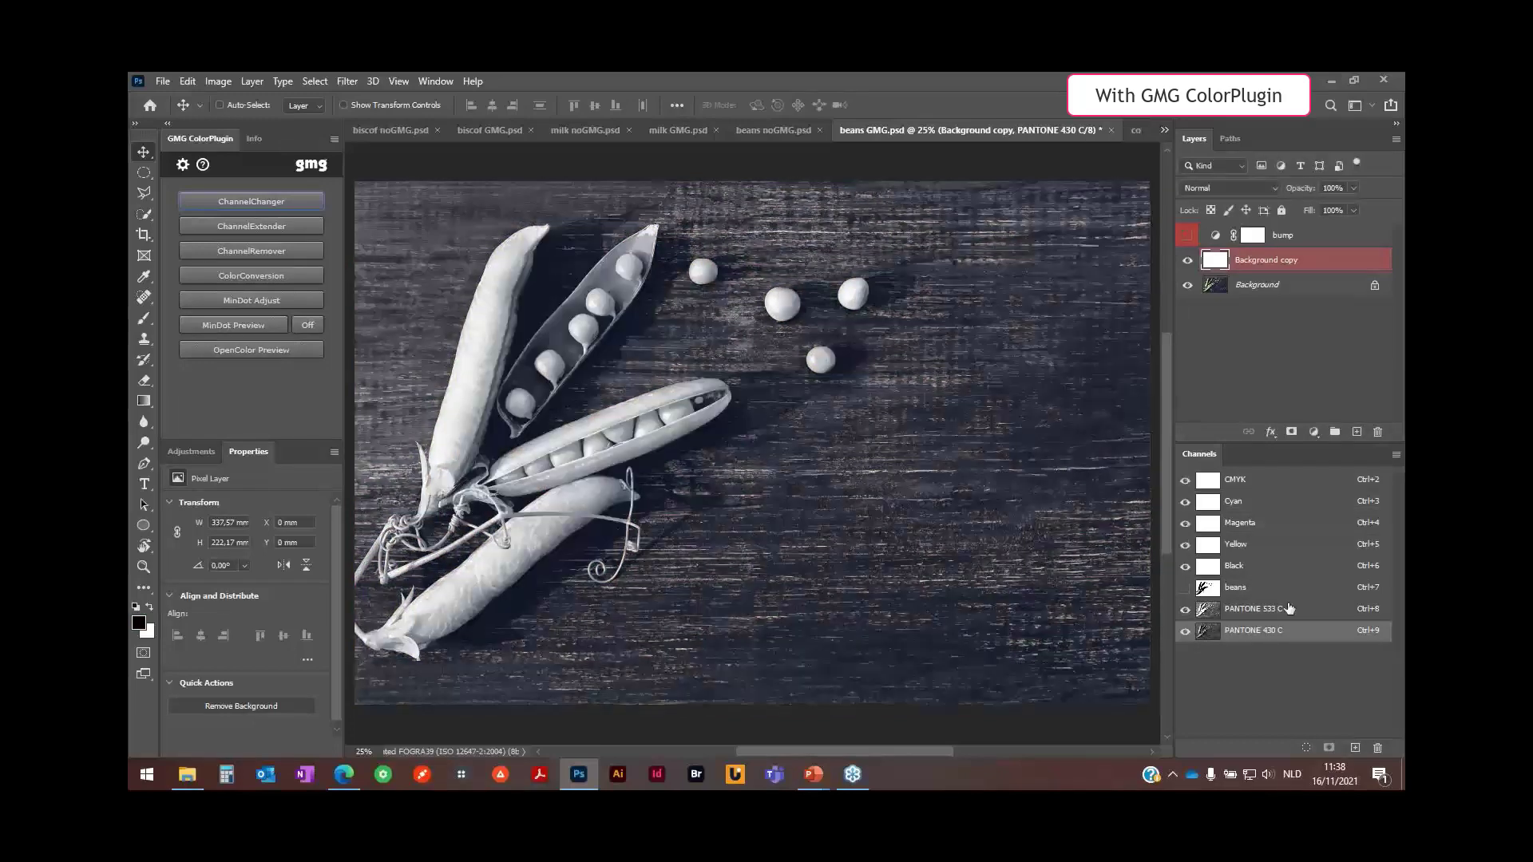
# Clear the beans channel's selection from the PANTONE 533 C and PANTONE 430 C channels, and mask the beans out of the Background copy layer.
pyautogui.keyDown('ctrl'); pyautogui.click(1217, 596); pyautogui.keyUp('ctrl')
pyautogui.click(1260, 614)
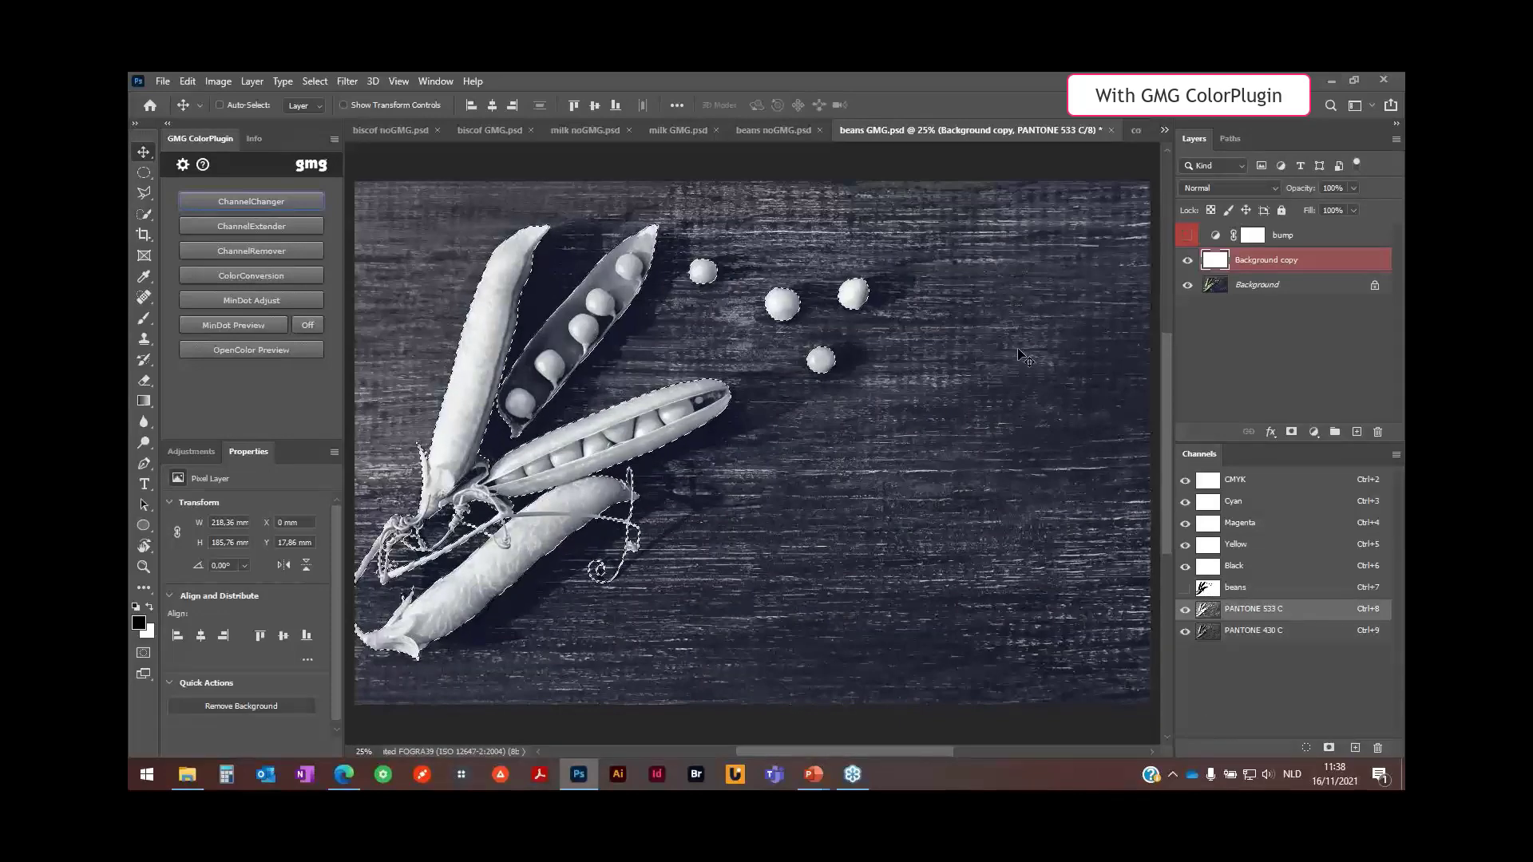
pyautogui.press('Delete')
pyautogui.click(1296, 635)
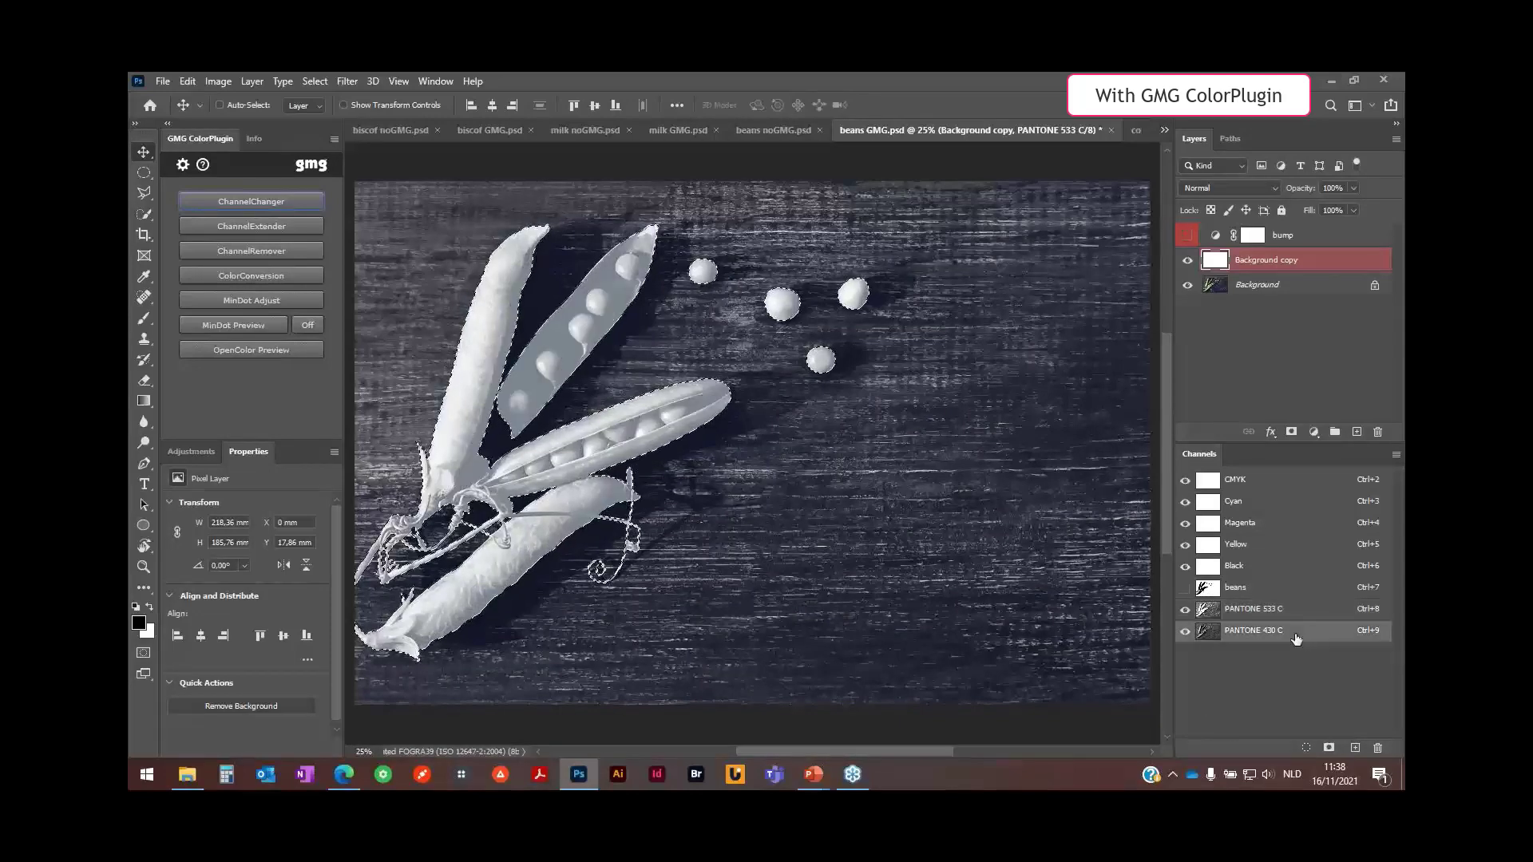
pyautogui.press('Delete')
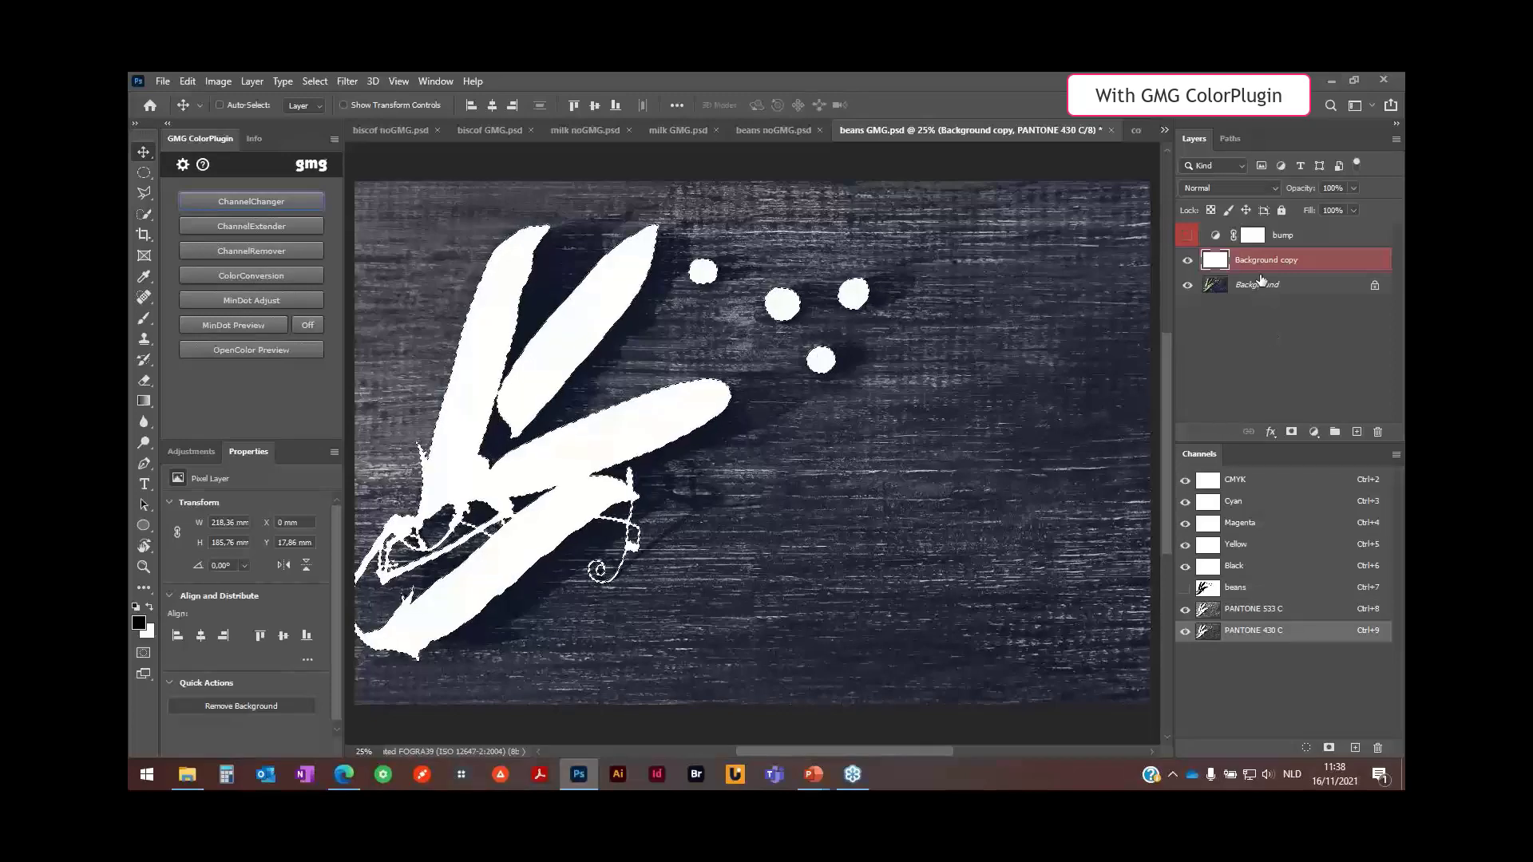
pyautogui.click(1292, 432)
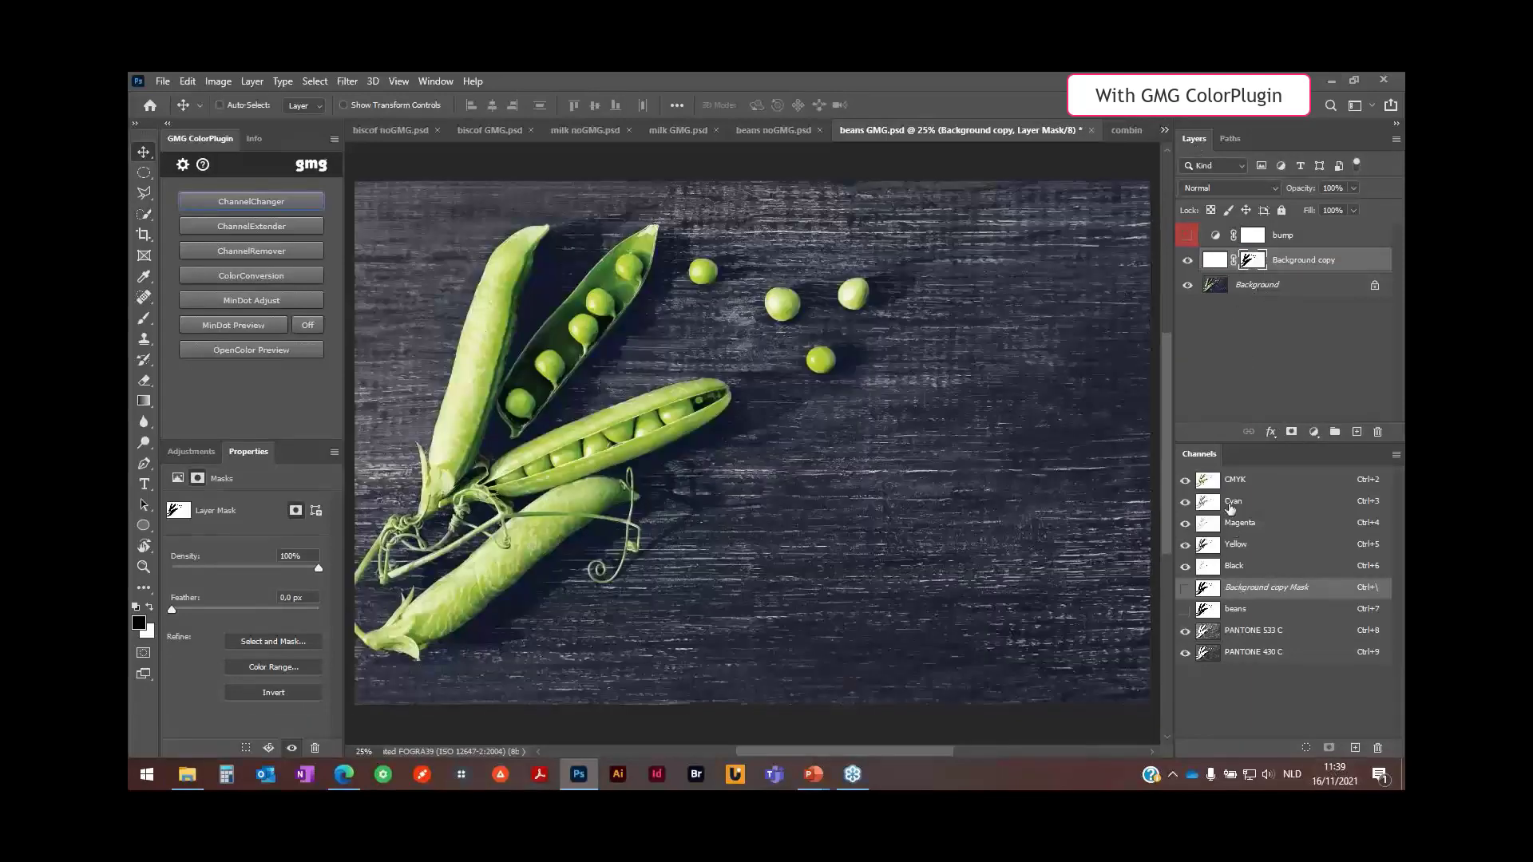
# Isolate the PANTONE 533 C channel and compare it between beans GMG.psd and beans noGMG.psd.
pyautogui.click(1254, 647)
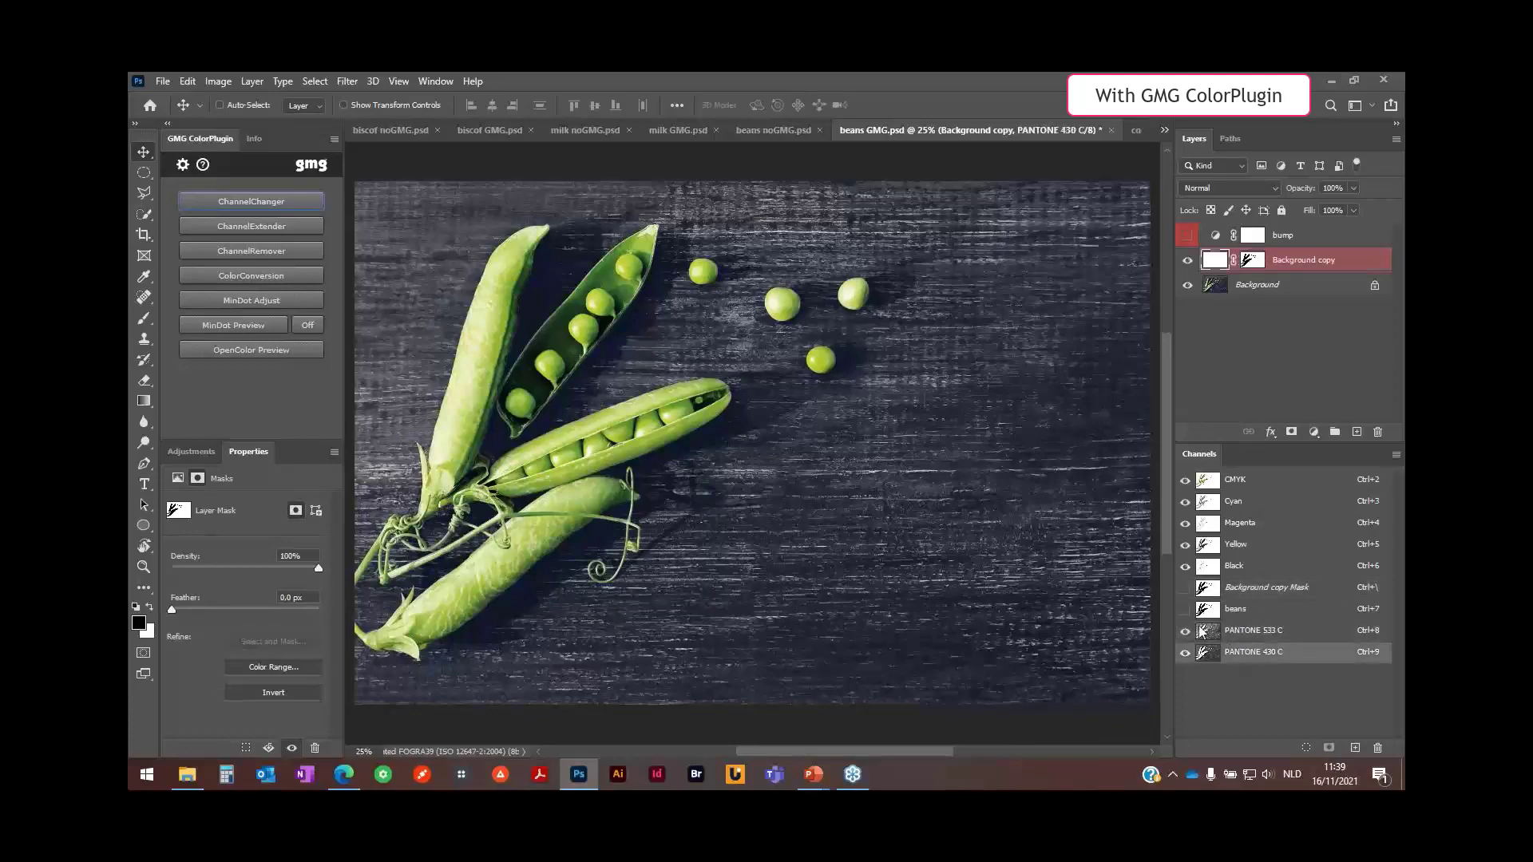
pyautogui.click(1259, 638)
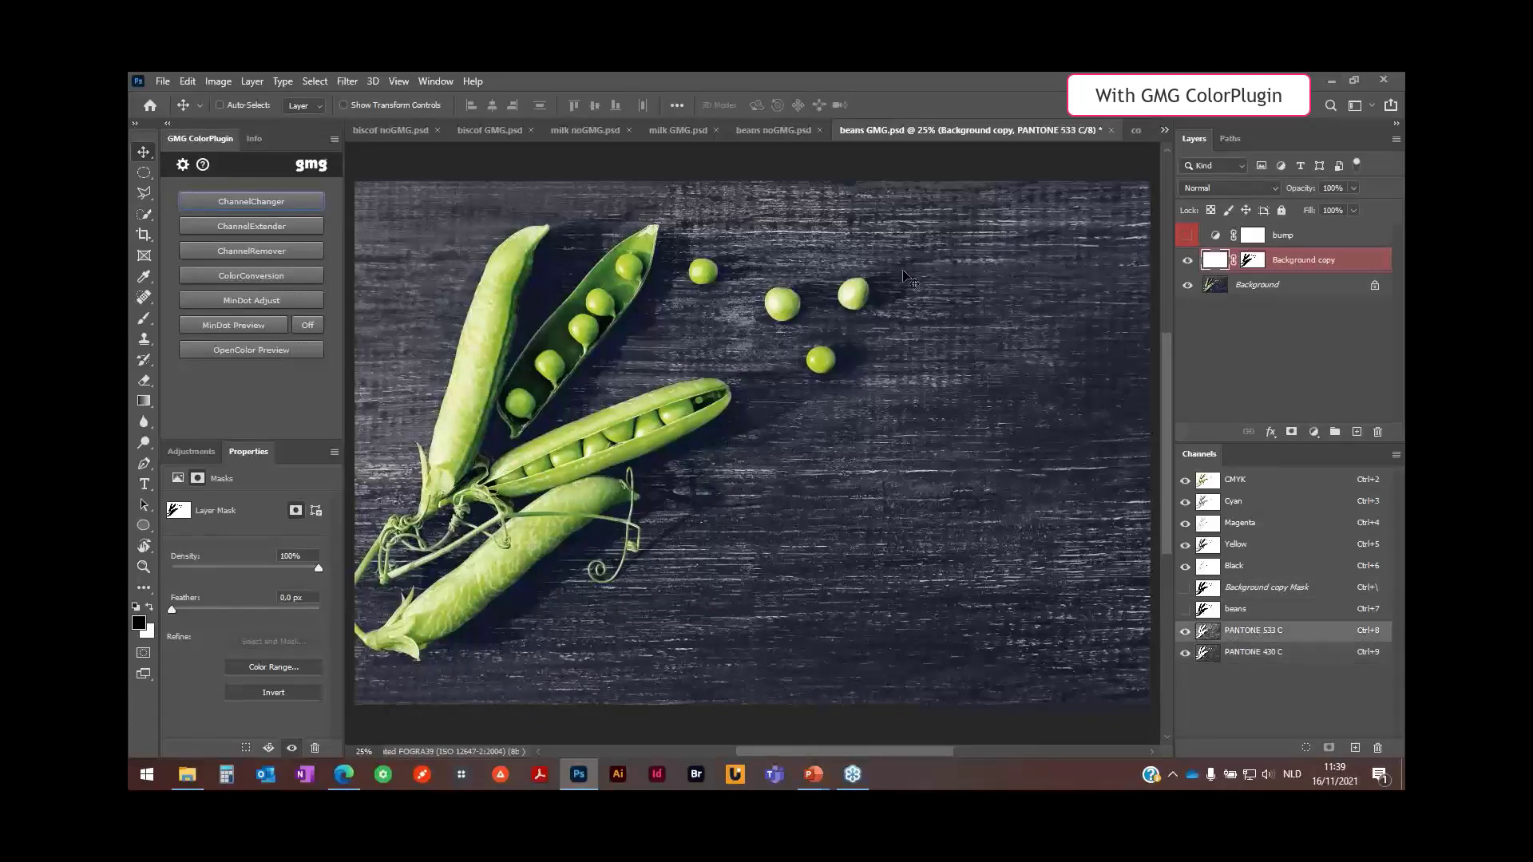
pyautogui.moveTo(1186, 567); pyautogui.dragTo(1186, 502)
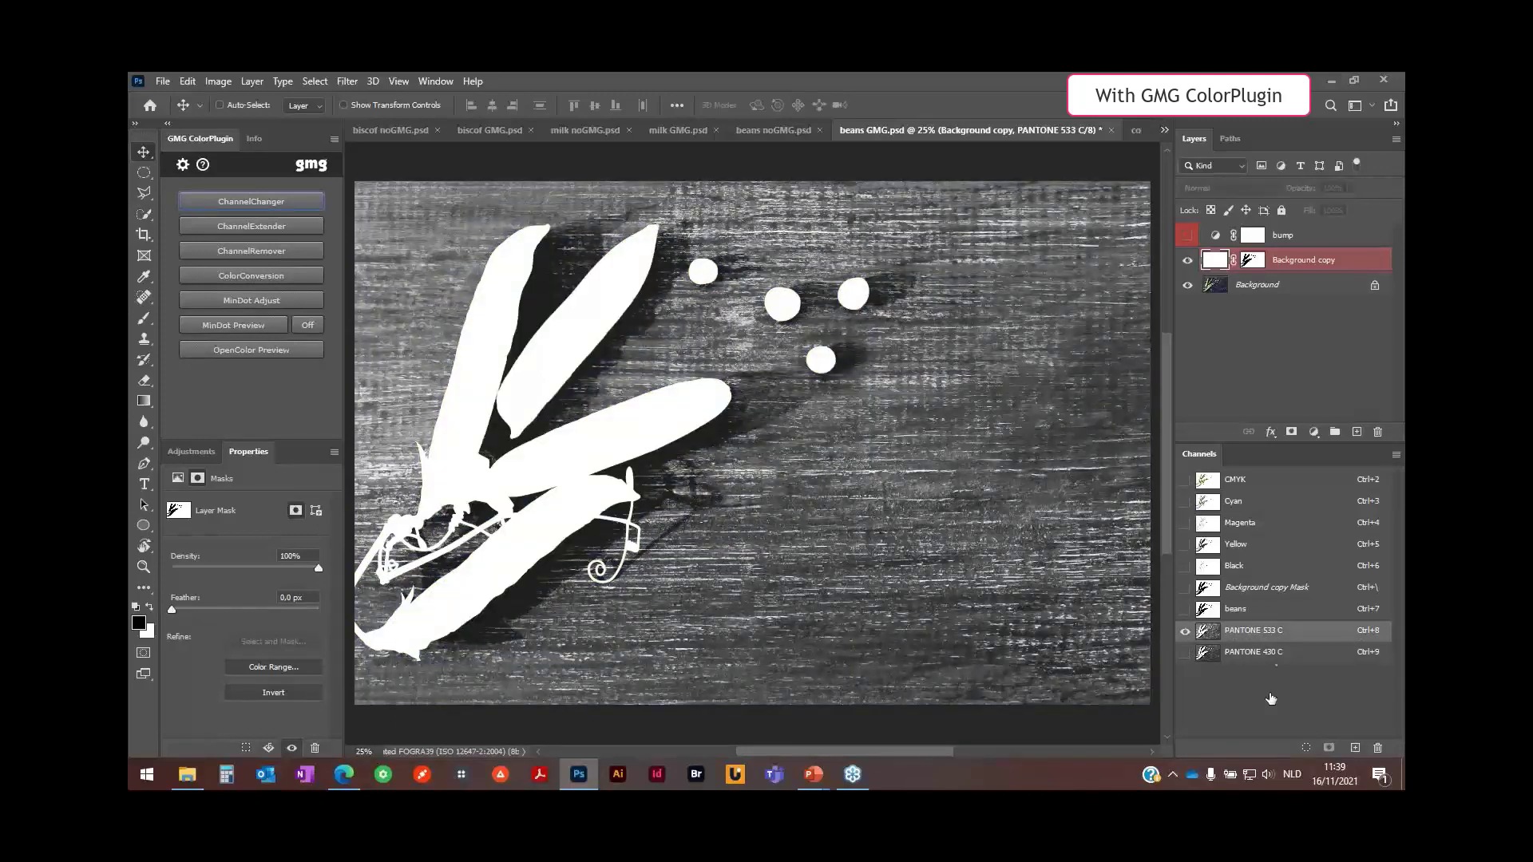
pyautogui.click(764, 135)
pyautogui.click(1242, 639)
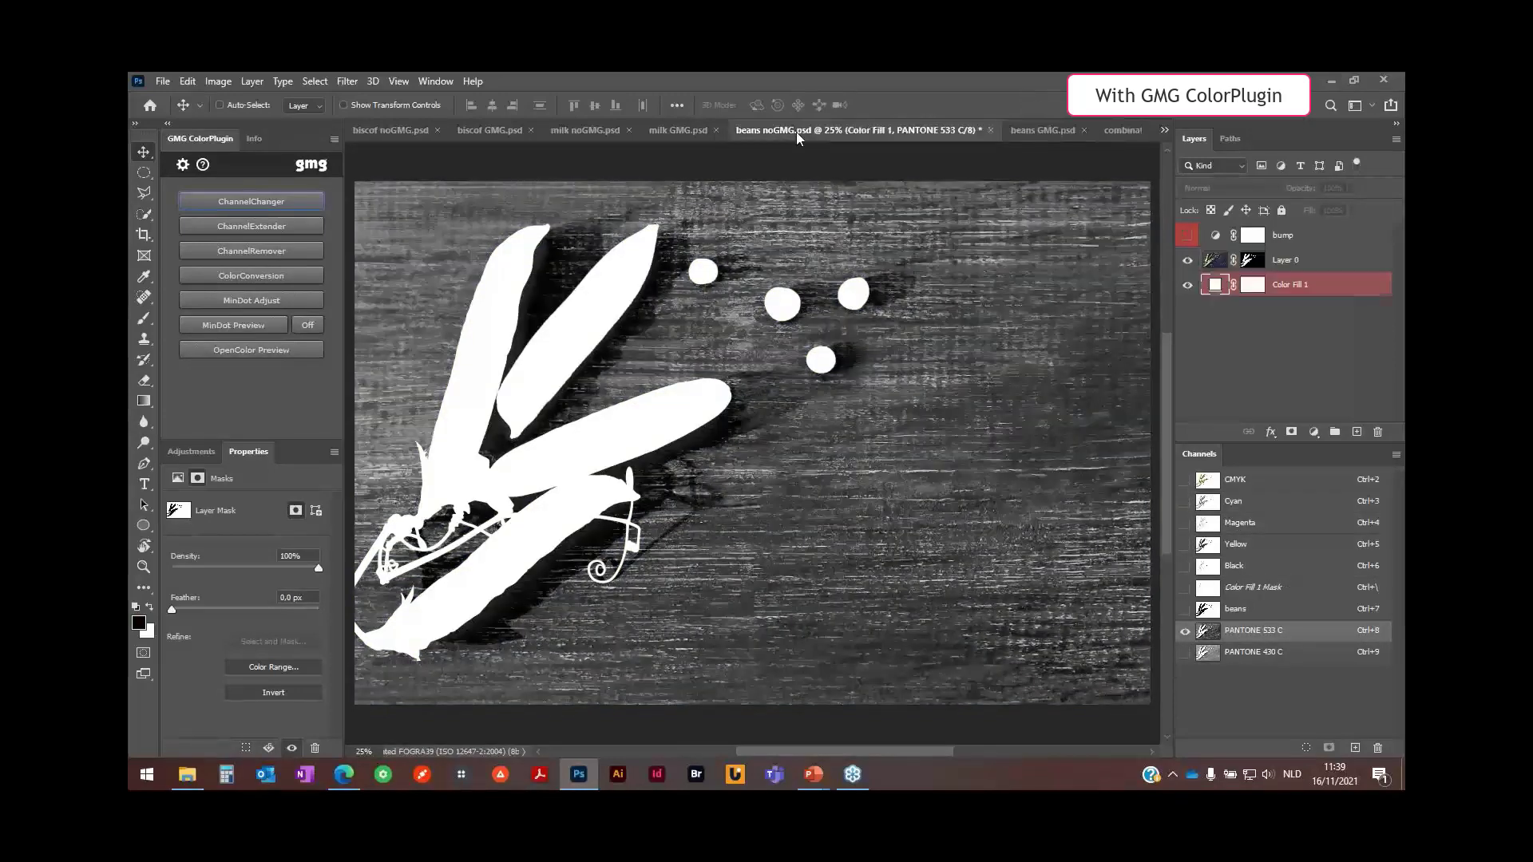
pyautogui.click(1042, 130)
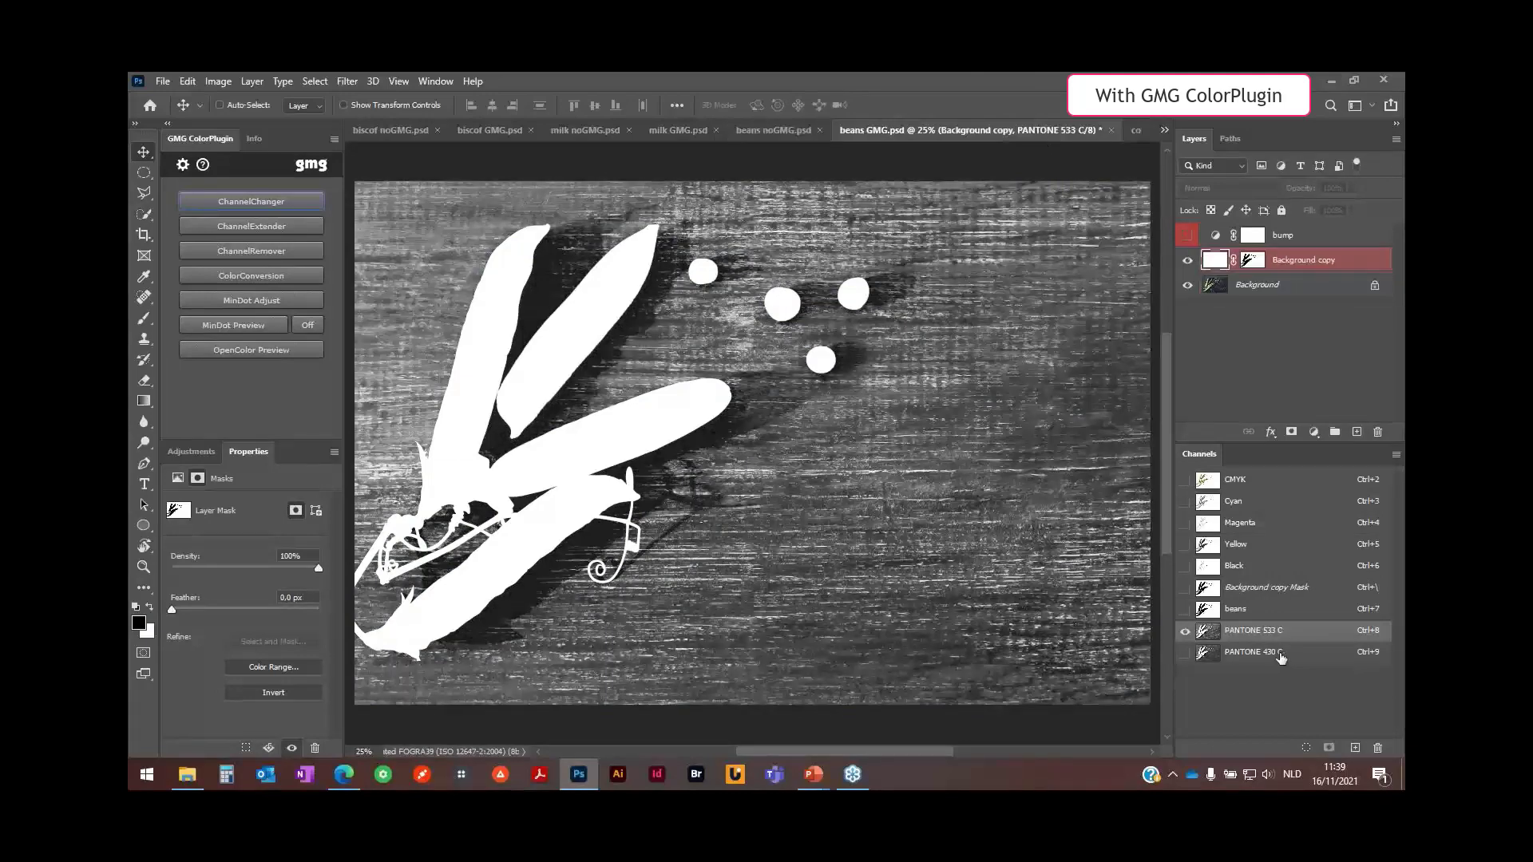
# Compare the PANTONE 430 C channel of beans noGMG.psd with the one in beans GMG.psd.
pyautogui.click(774, 131)
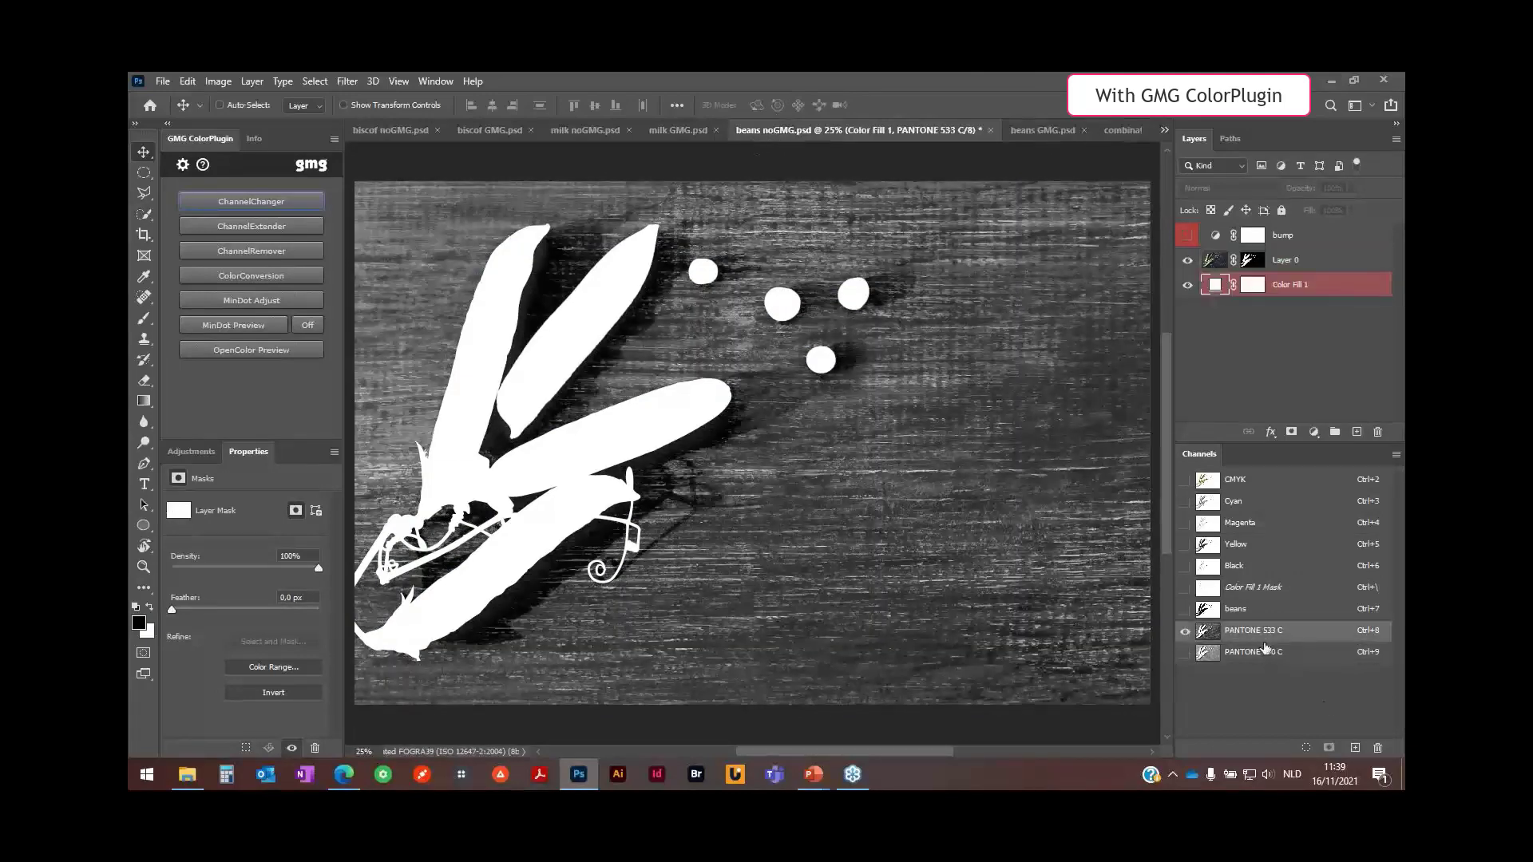
pyautogui.click(1266, 653)
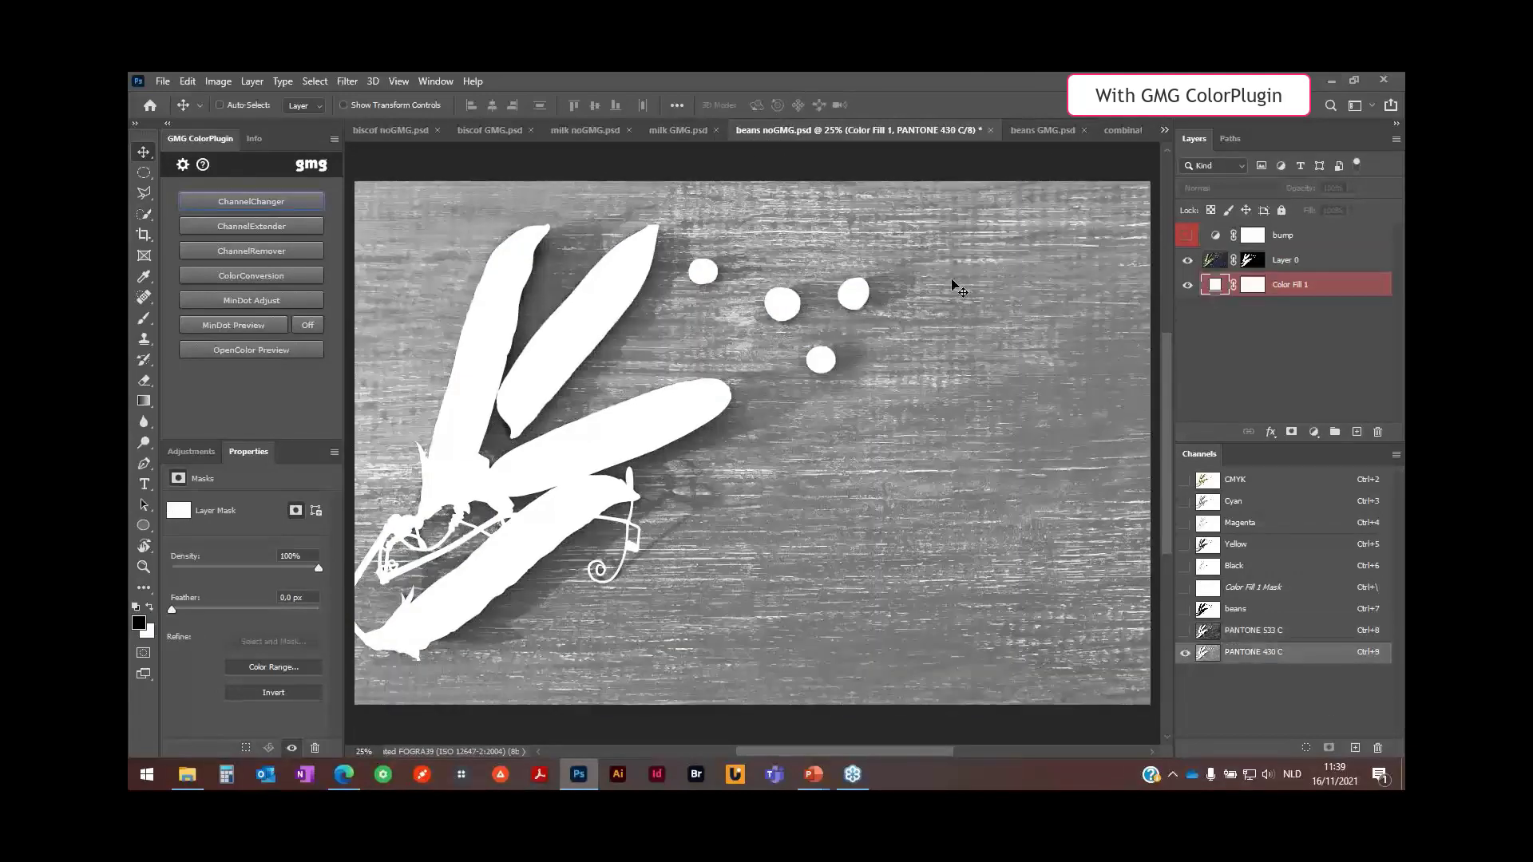
pyautogui.click(1038, 131)
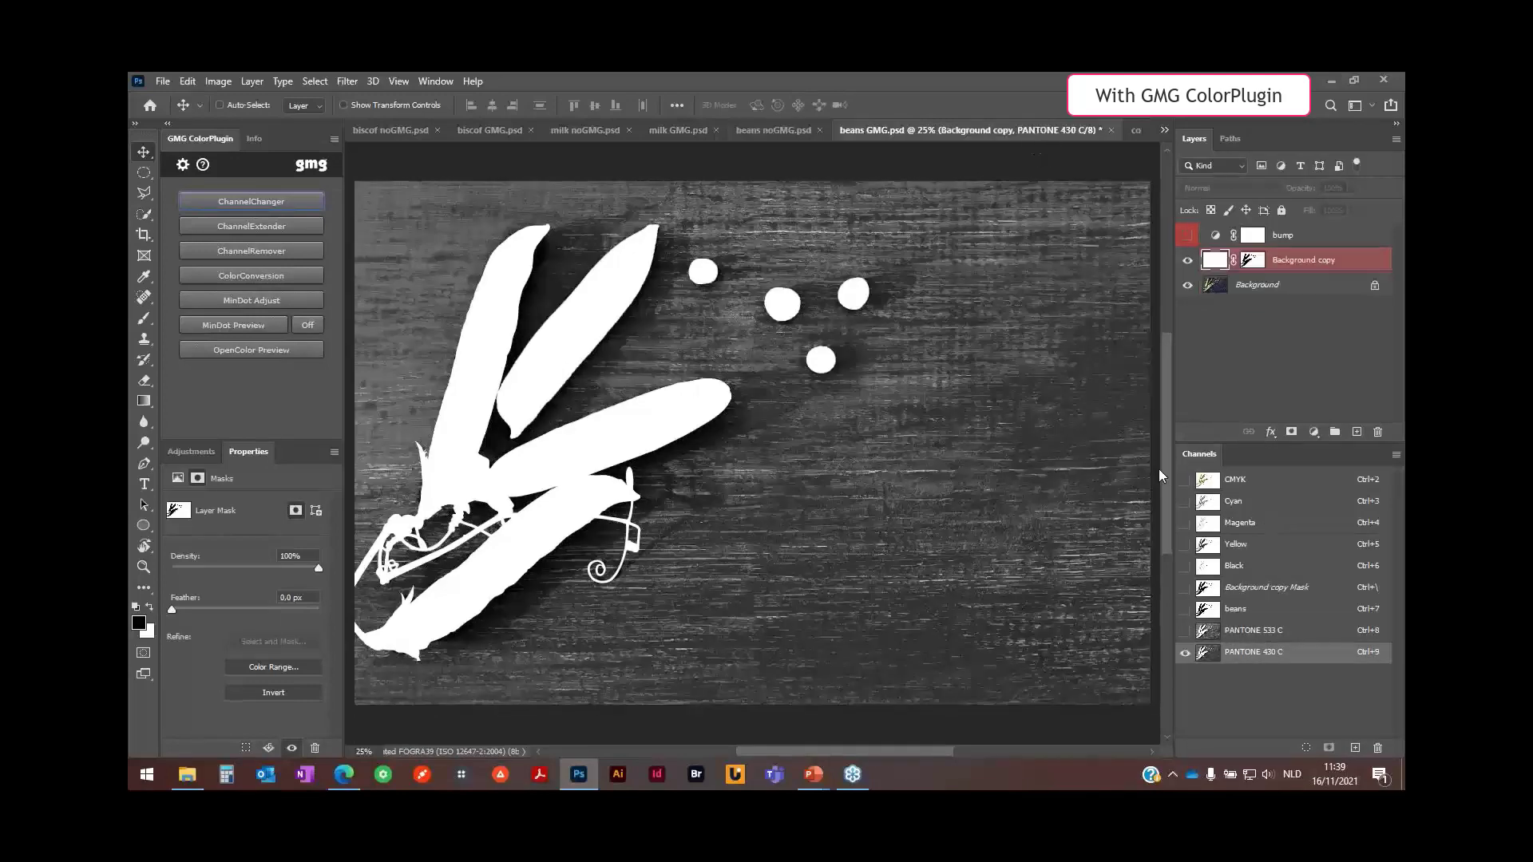
# Show the CMYK and both PANTONE channels together in beans GMG.psd, and generate an OpenColor Preview of the document.
pyautogui.click(1185, 482)
pyautogui.click(1185, 631)
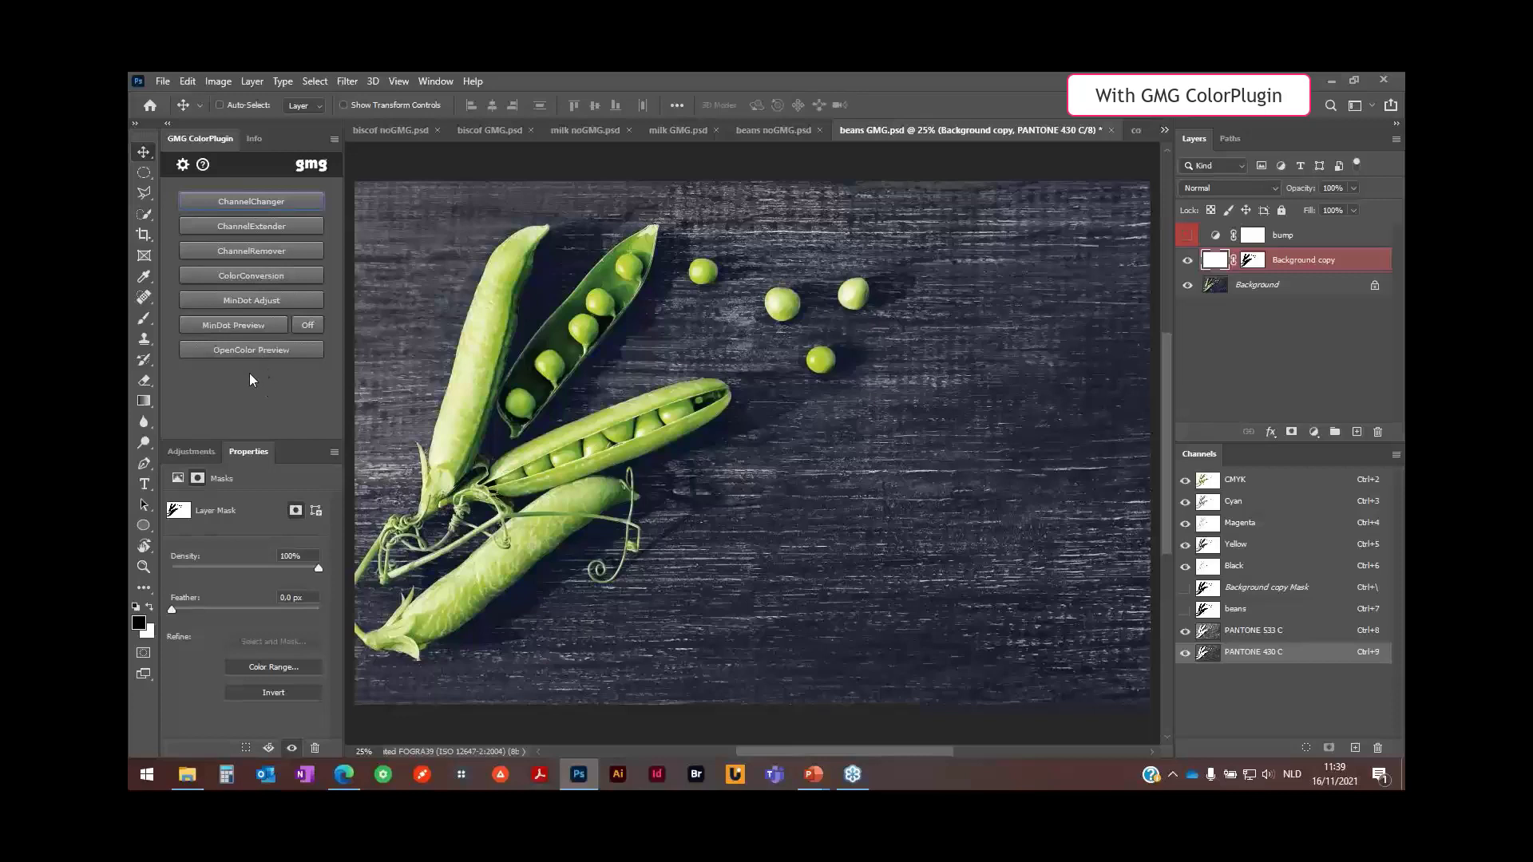
pyautogui.click(255, 352)
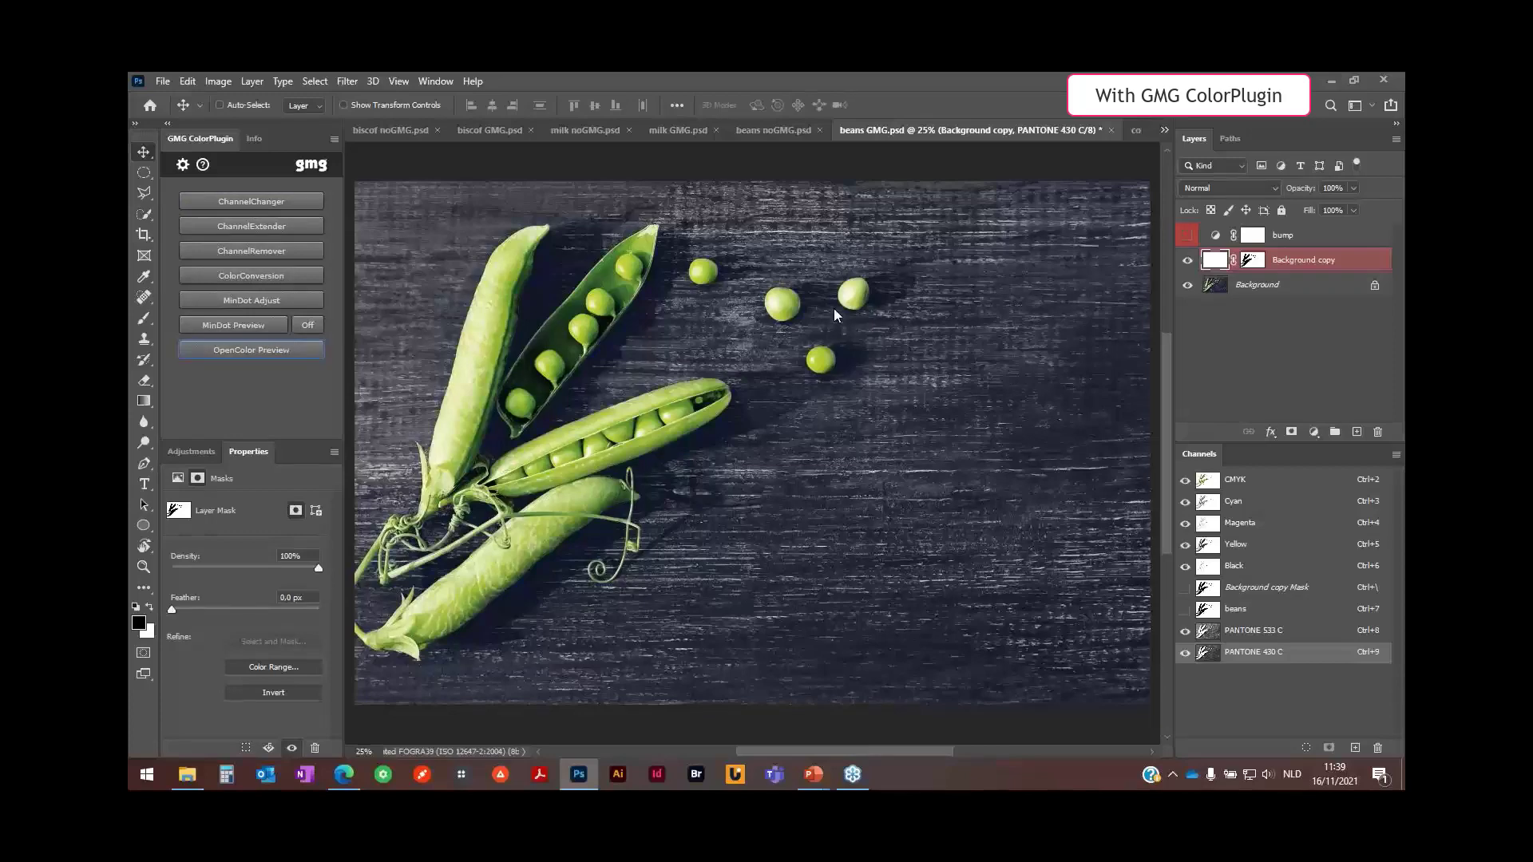
pyautogui.click(960, 265)
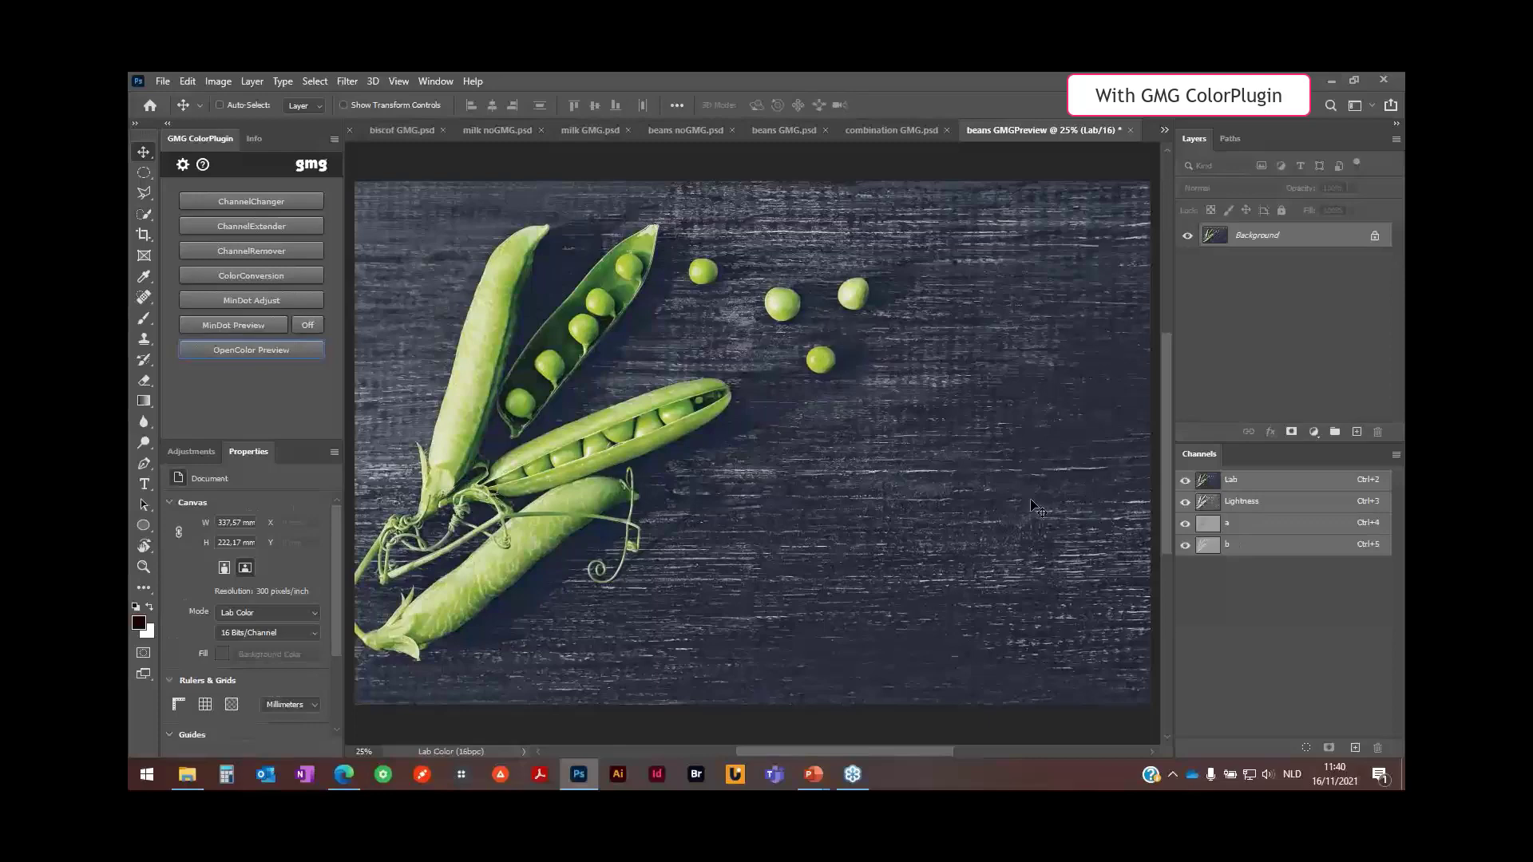
# Display the original CMYK image in beans noGMG.psd without Color Fill 1 and the Layer 0 mask, and compare it with the beans GMGPreview document.
pyautogui.click(784, 130)
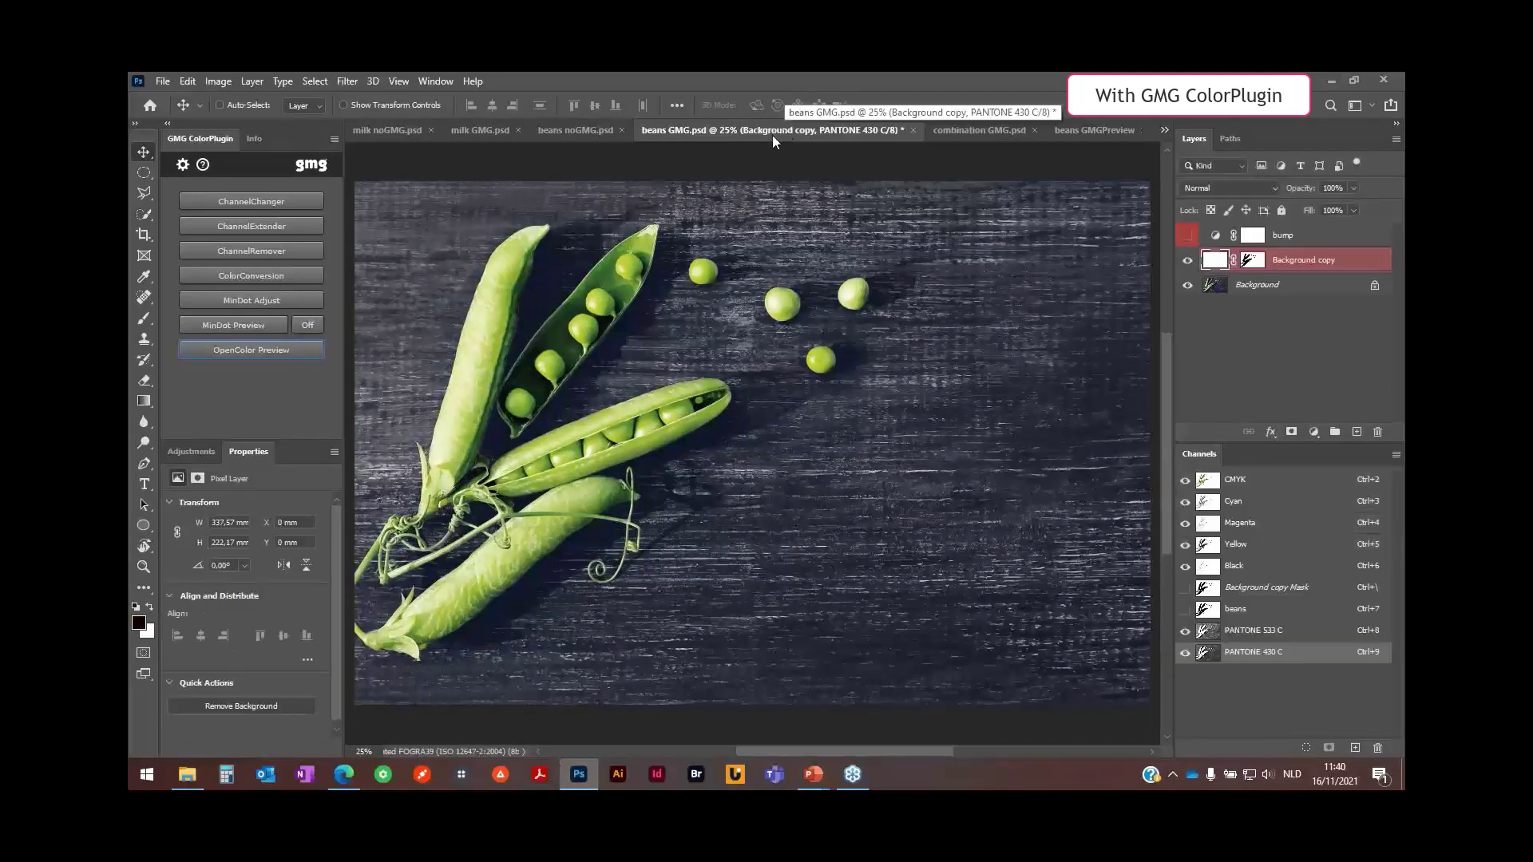
pyautogui.click(606, 137)
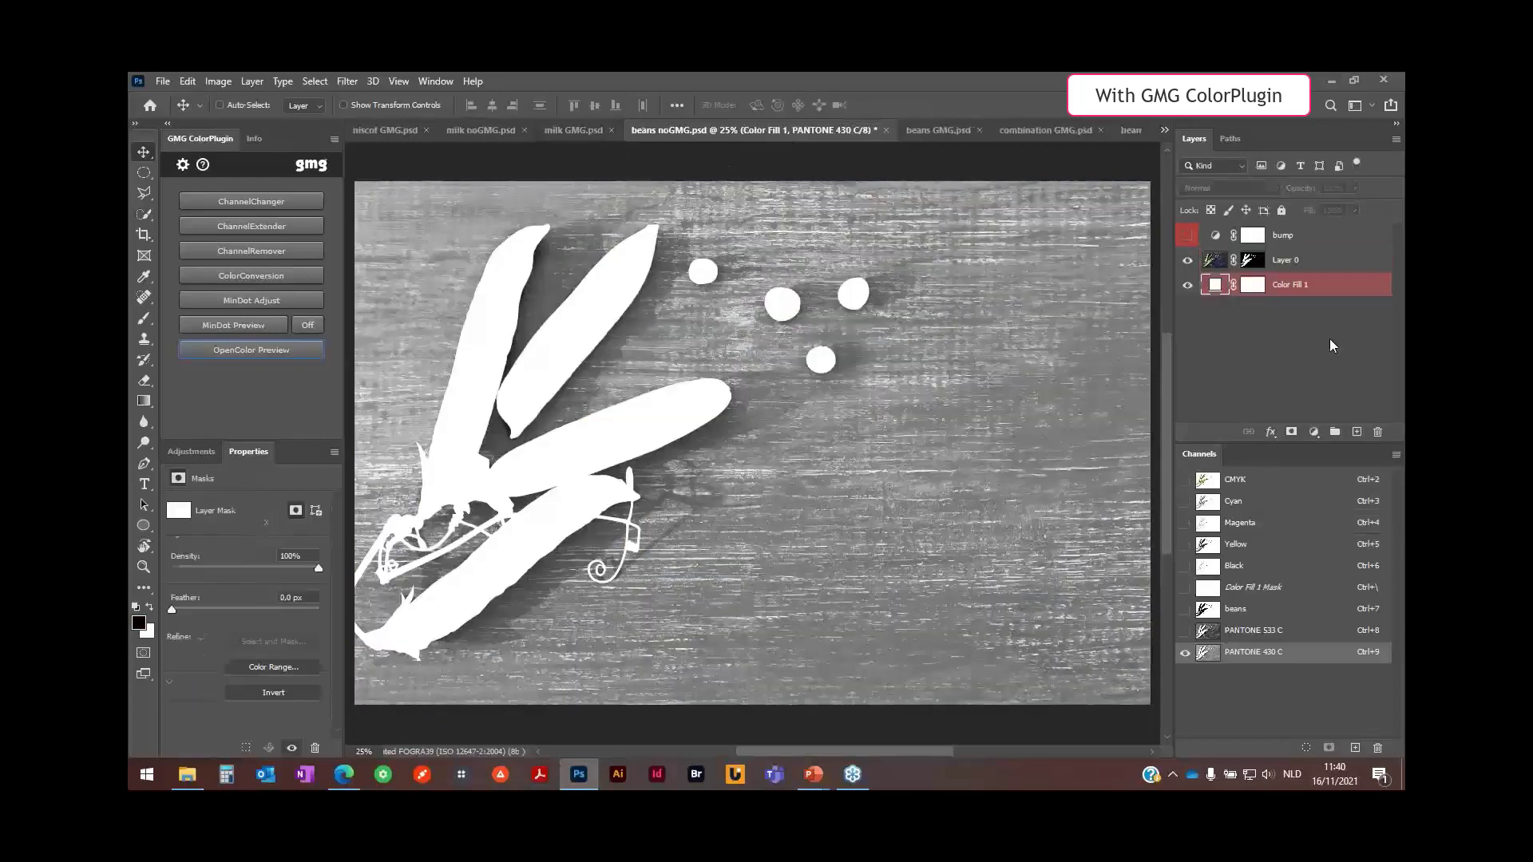
pyautogui.click(1188, 284)
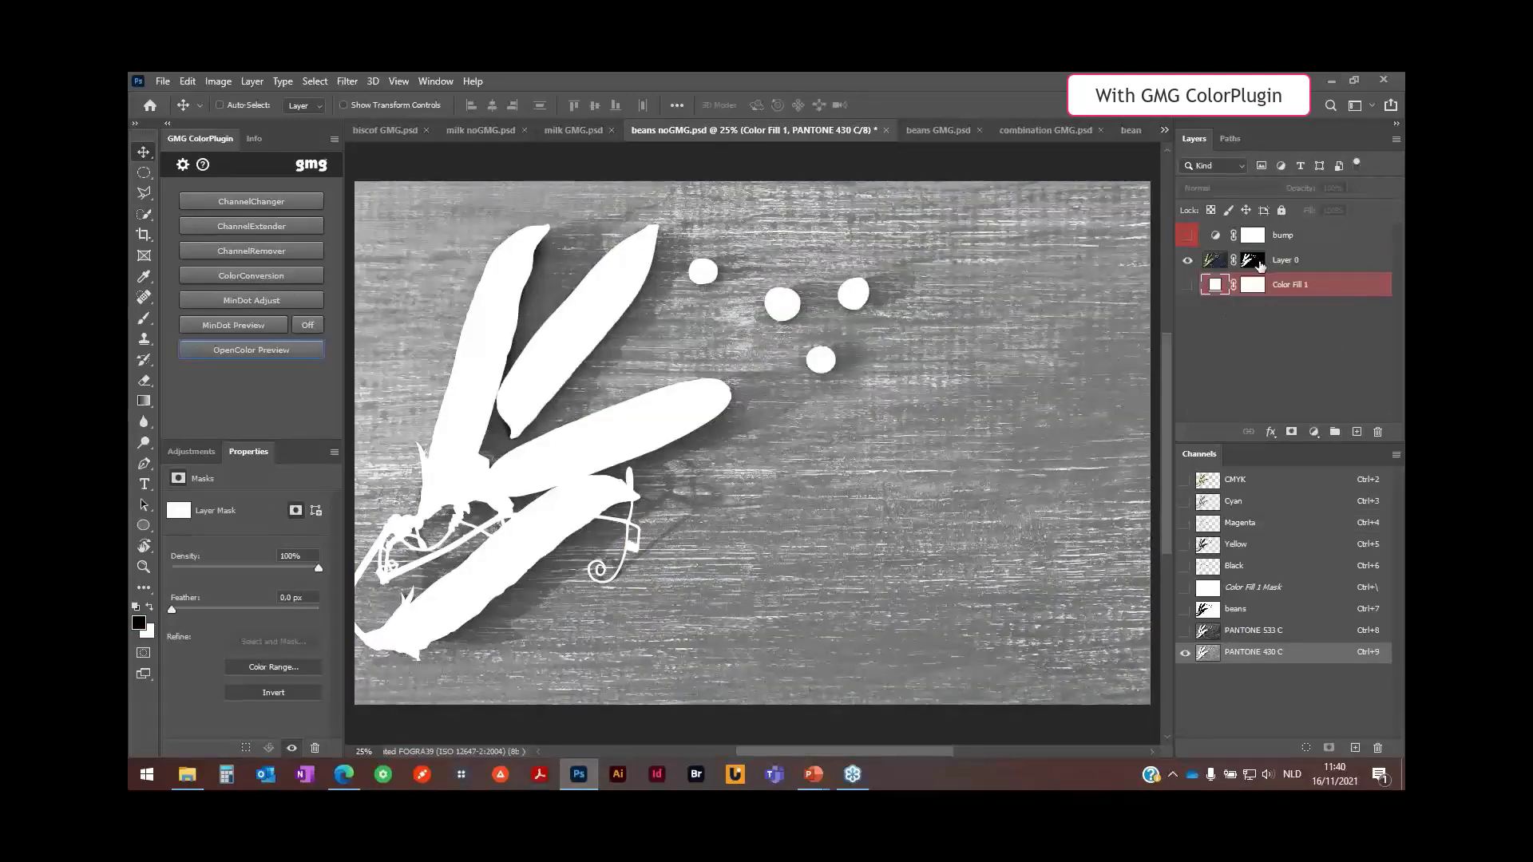
pyautogui.click(1185, 479)
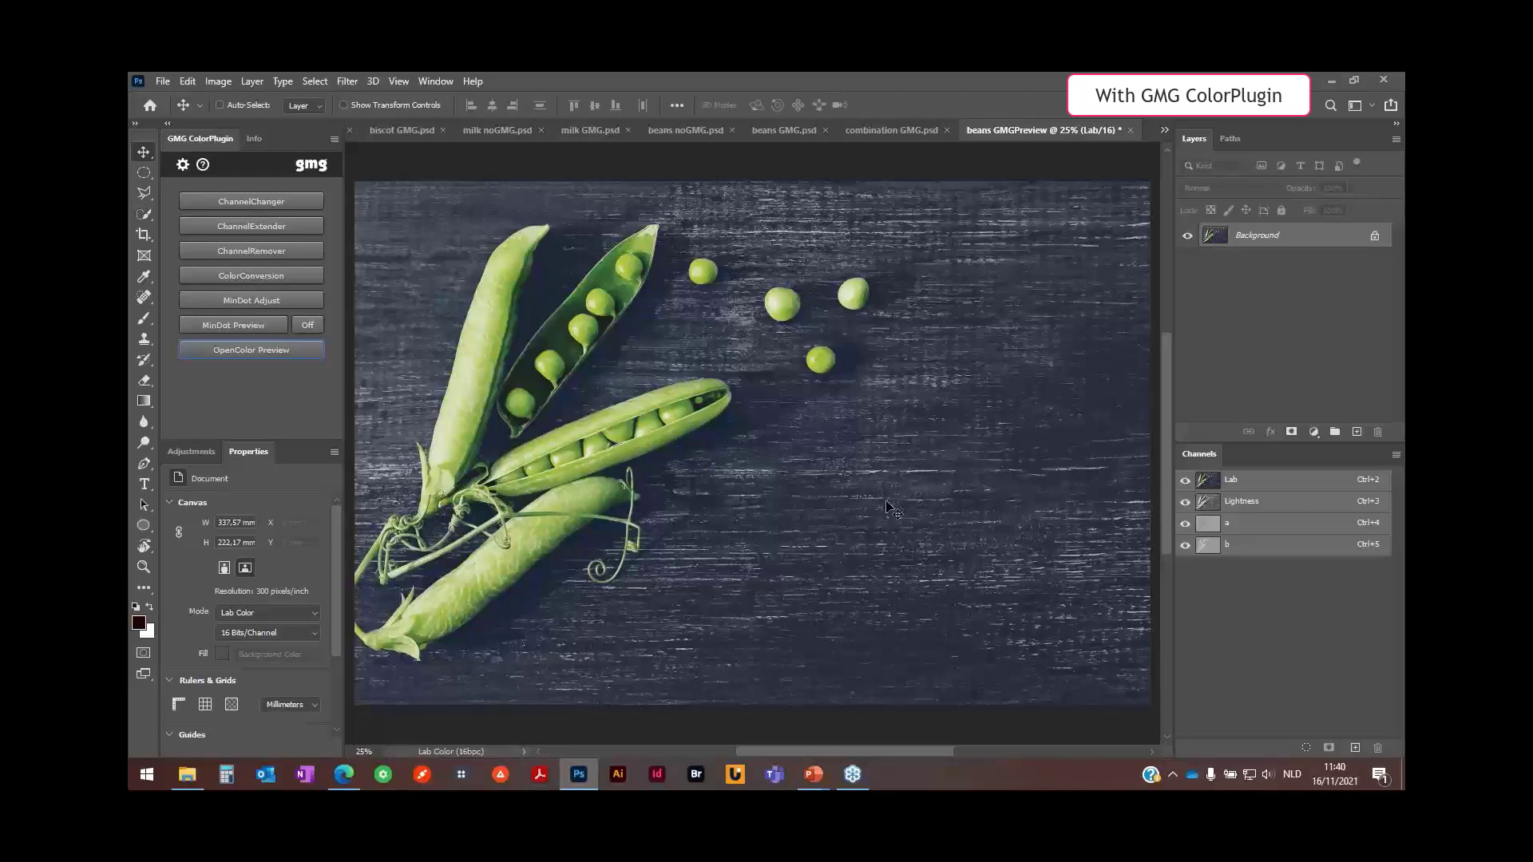
pyautogui.click(683, 132)
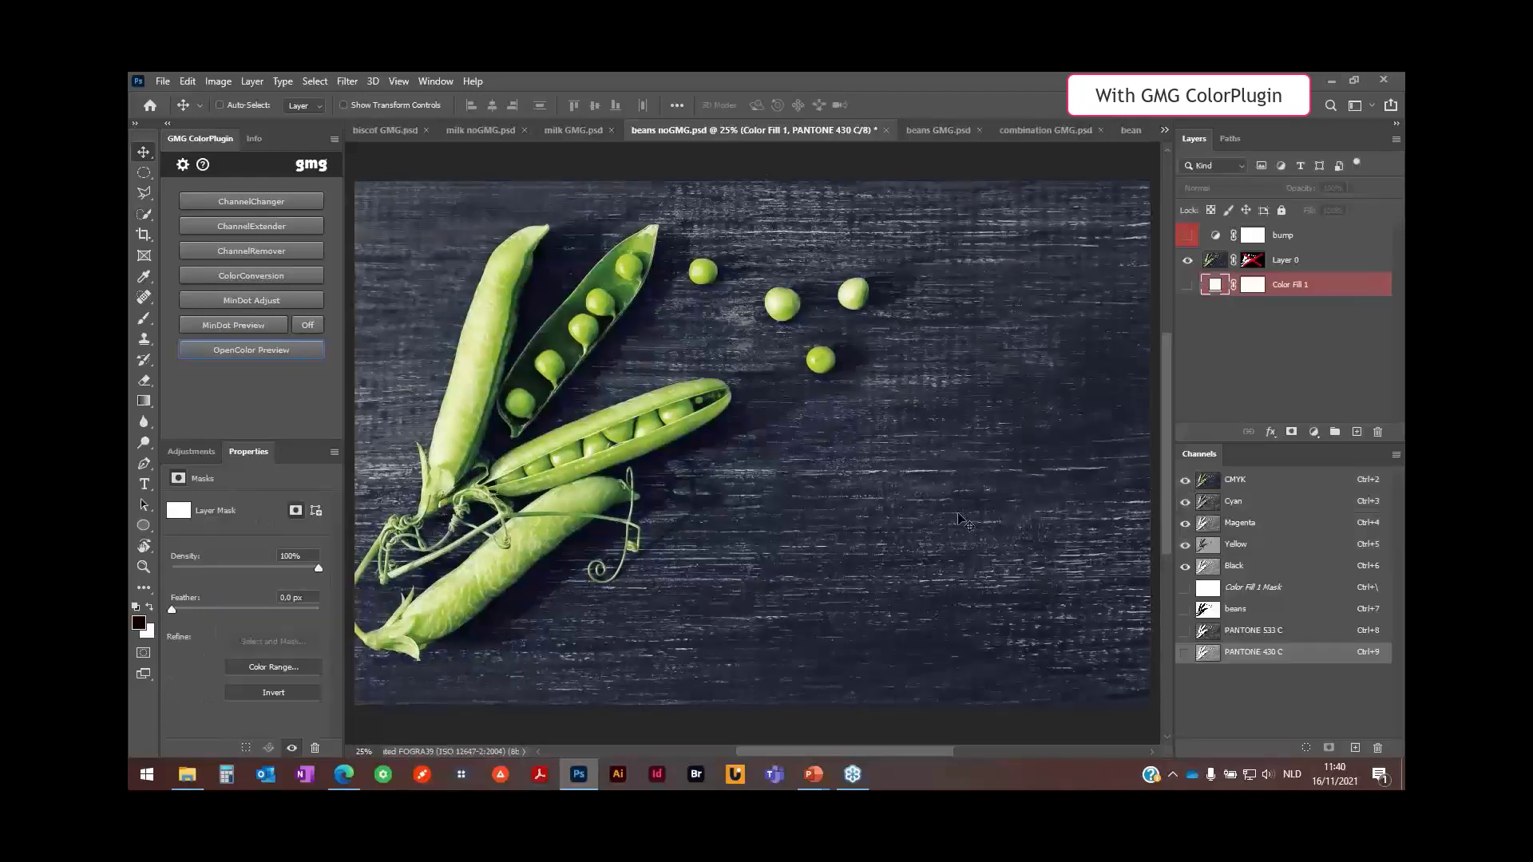